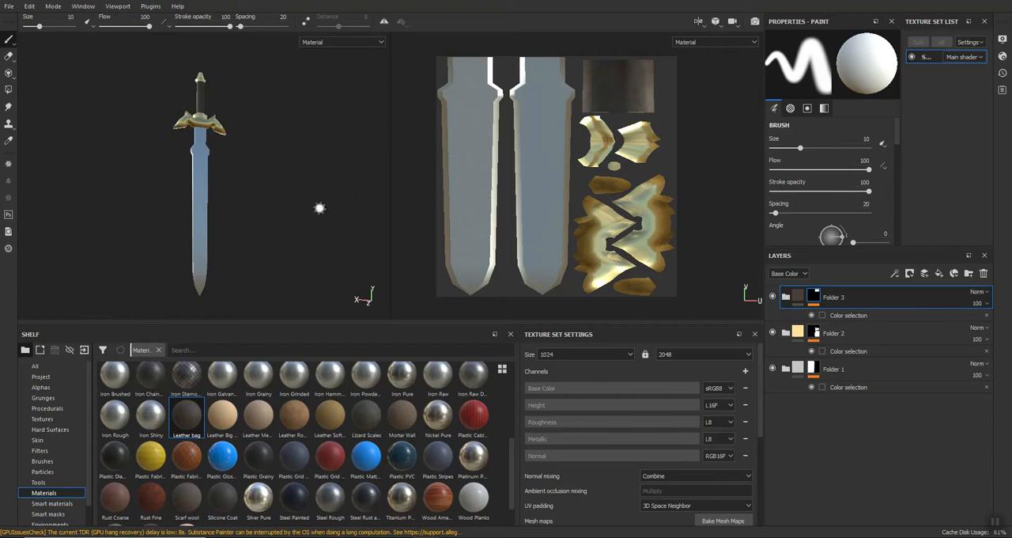
pyautogui.moveTo(237, 168)
pyautogui.keyDown('alt'); pyautogui.mouseDown()
pyautogui.moveTo(262, 179)
pyautogui.moveTo(592, 202)
pyautogui.moveTo(488, 163)
pyautogui.mouseUp(); pyautogui.keyUp('alt')
pyautogui.keyDown('alt'); pyautogui.moveTo(414, 90); pyautogui.dragTo(425, 112, button='middle'); pyautogui.keyUp('alt')
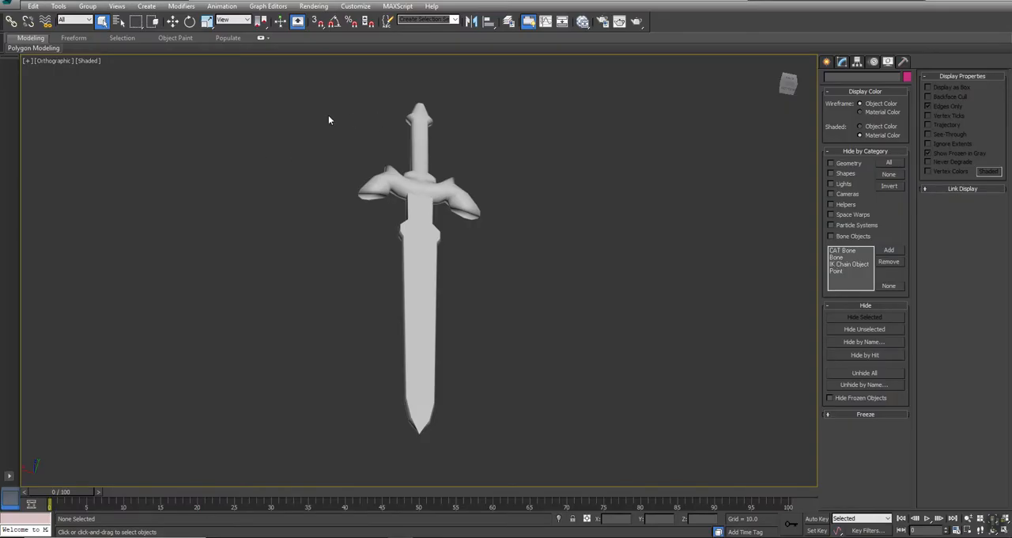
# In 3ds Max, add an Unwrap UVW modifier to the low-poly sword and open its UV editor with the checker background off.
pyautogui.moveTo(329, 120); pyautogui.dragTo(488, 288)
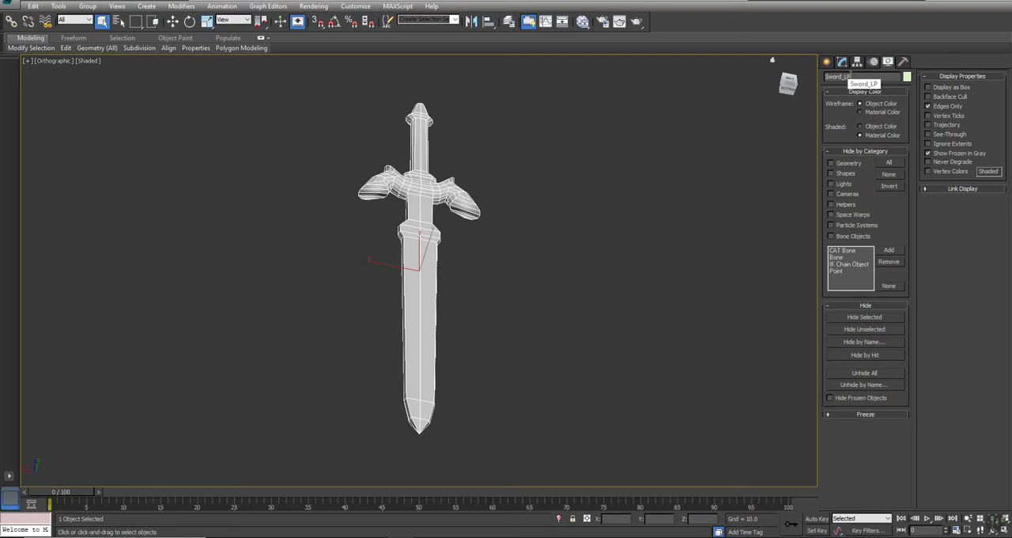
pyautogui.click(843, 61)
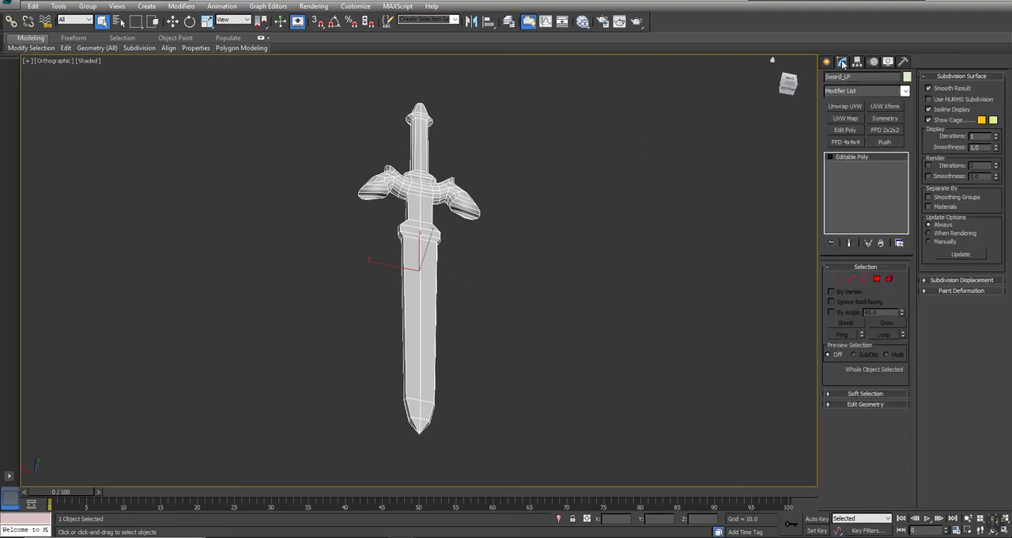
pyautogui.click(847, 106)
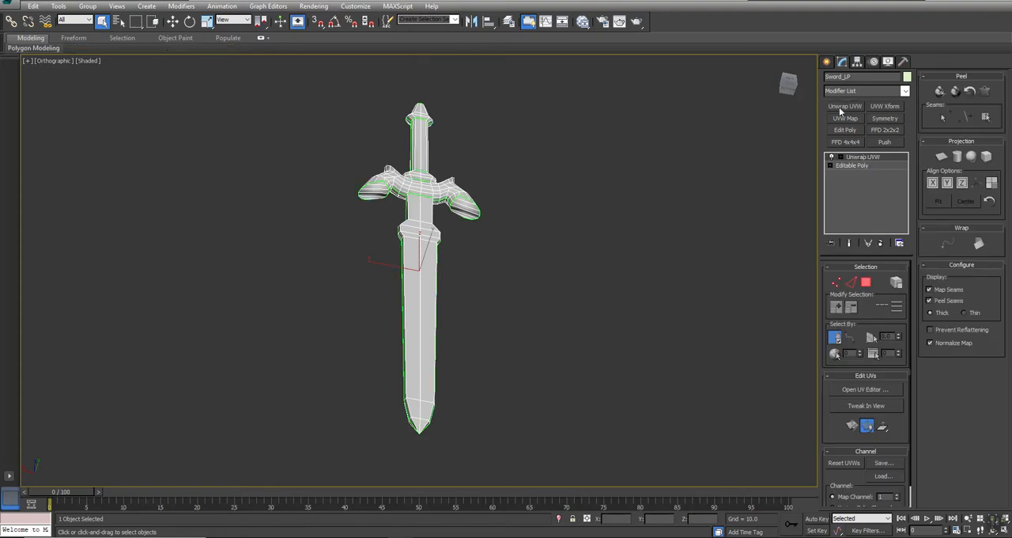
pyautogui.click(866, 390)
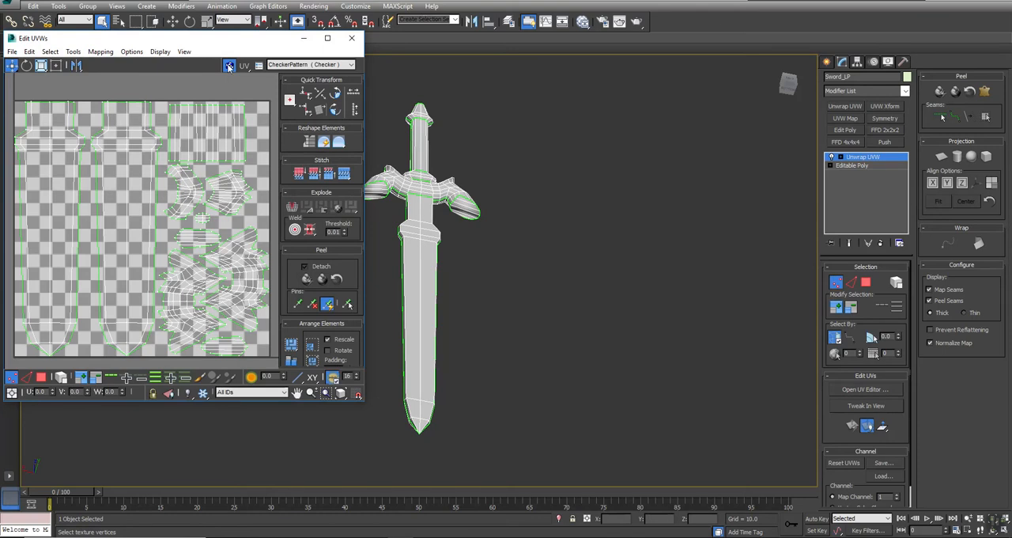
pyautogui.click(228, 66)
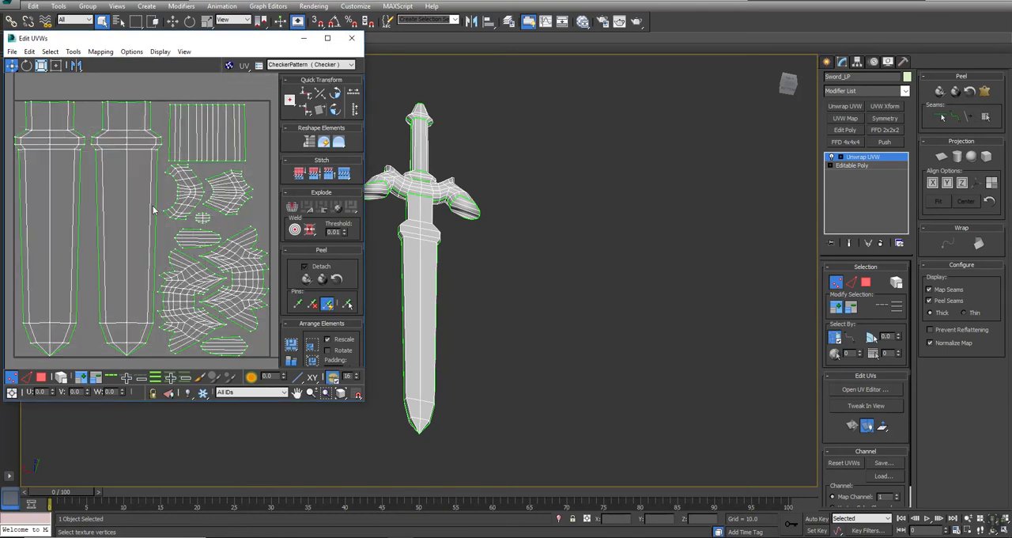
# Compare the sword's UV islands with the front of the model, and remove the Unwrap UVW modifier.
pyautogui.moveTo(503, 237); pyautogui.dragTo(464, 282, button='middle')
pyautogui.scroll(-2, 466, 282)
pyautogui.click(107, 234)
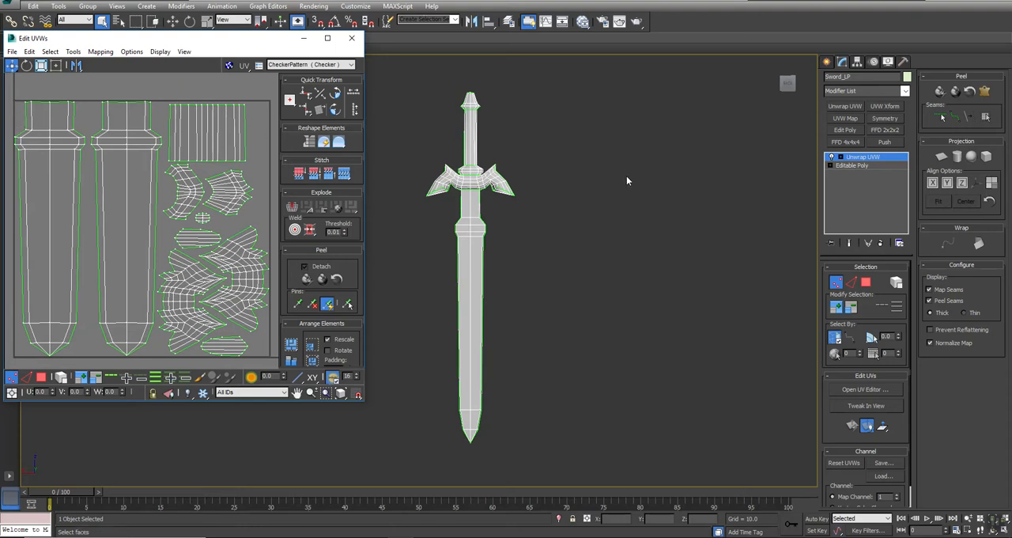
pyautogui.click(880, 244)
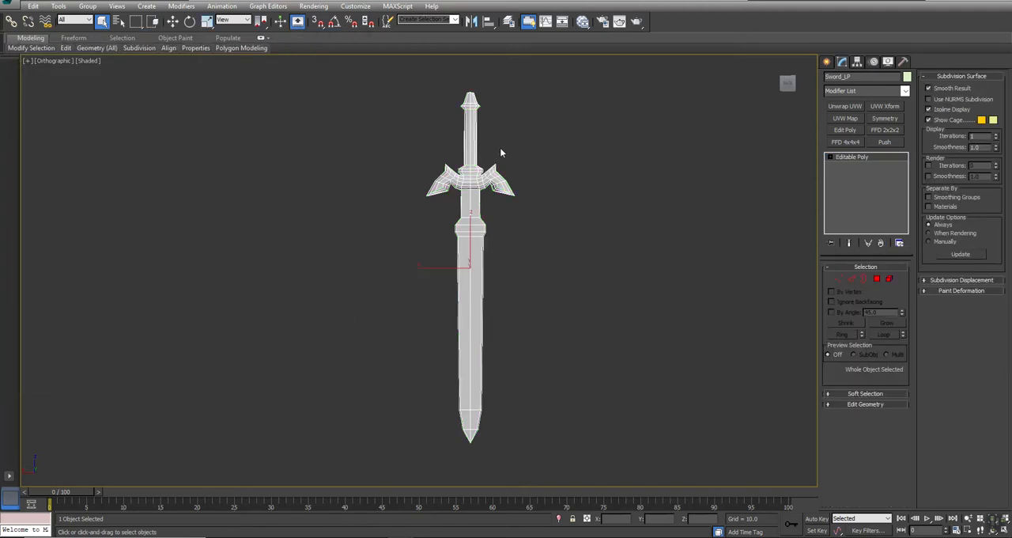
pyautogui.click(18, 5)
pyautogui.moveTo(47, 168)
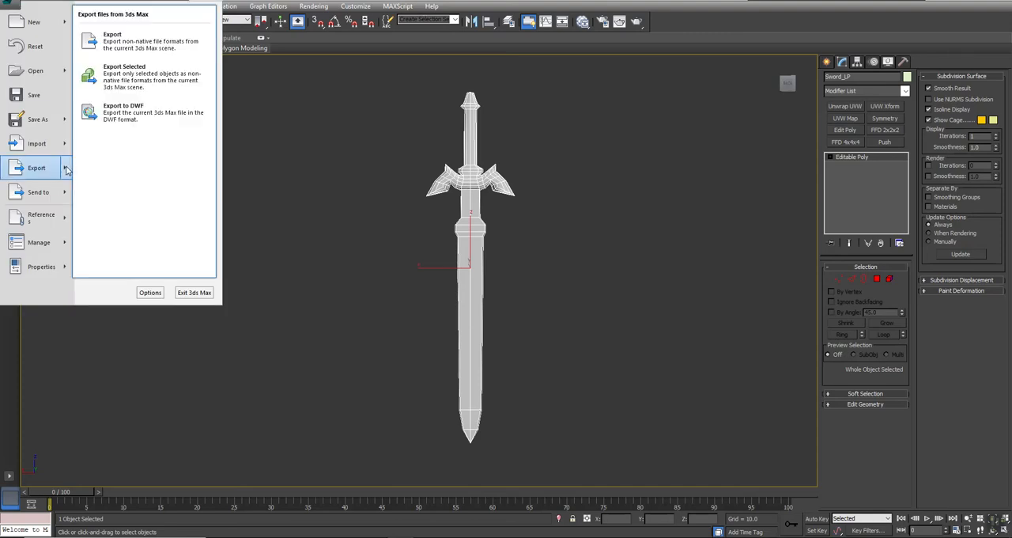
pyautogui.click(146, 77)
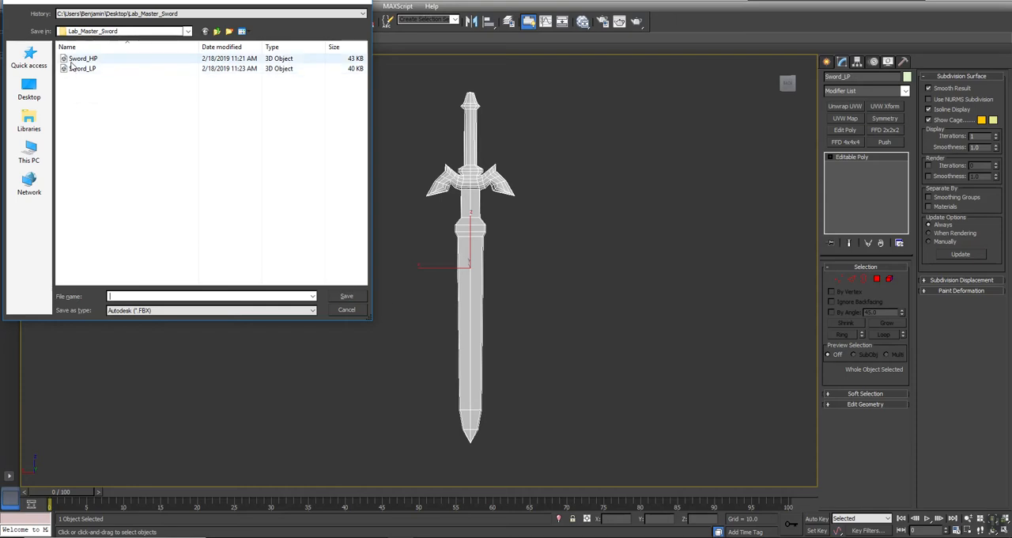
pyautogui.click(347, 310)
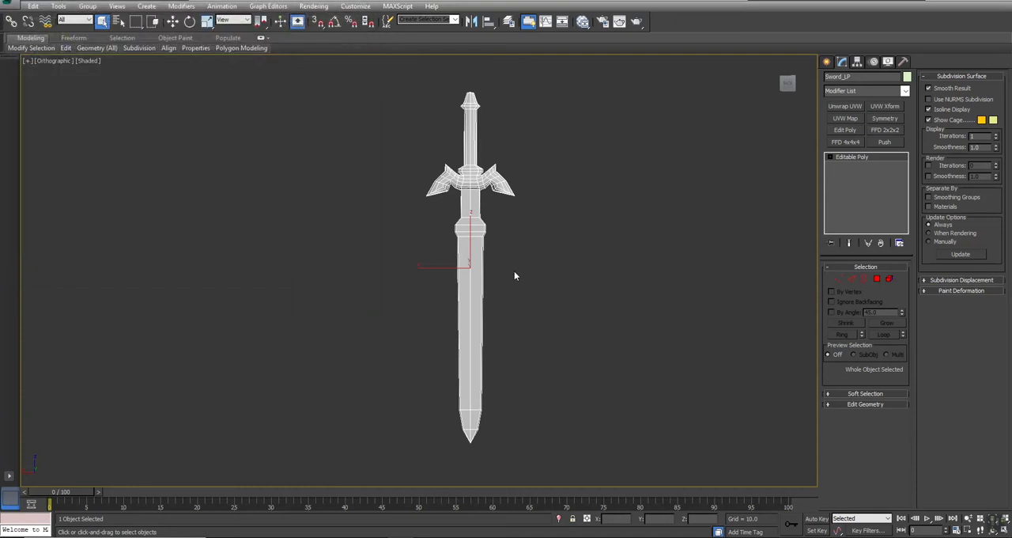
# Hide the low-poly sword and unhide the high-poly Sword_HP object.
pyautogui.rightClick(643, 245)
pyautogui.click(662, 212)
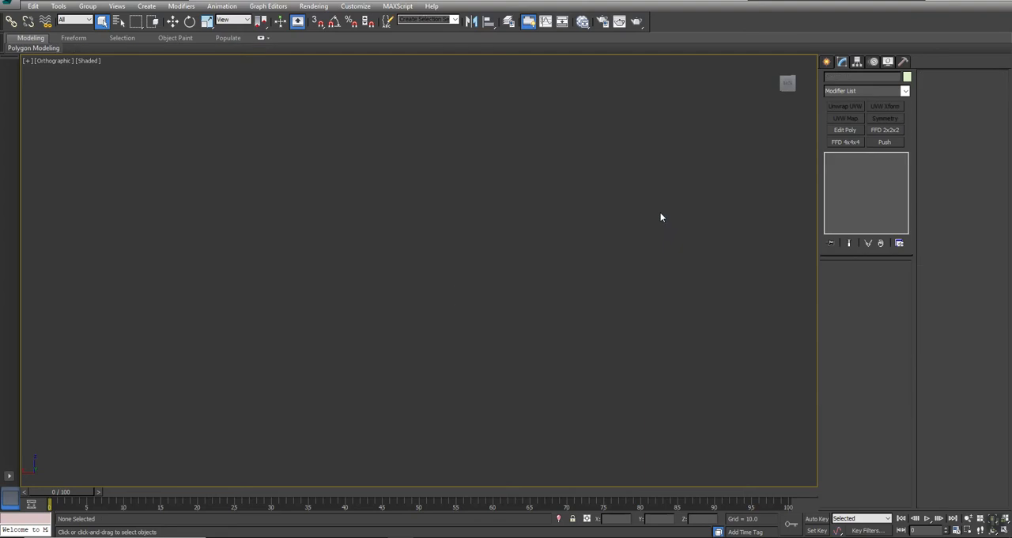
pyautogui.rightClick(527, 182)
pyautogui.click(552, 125)
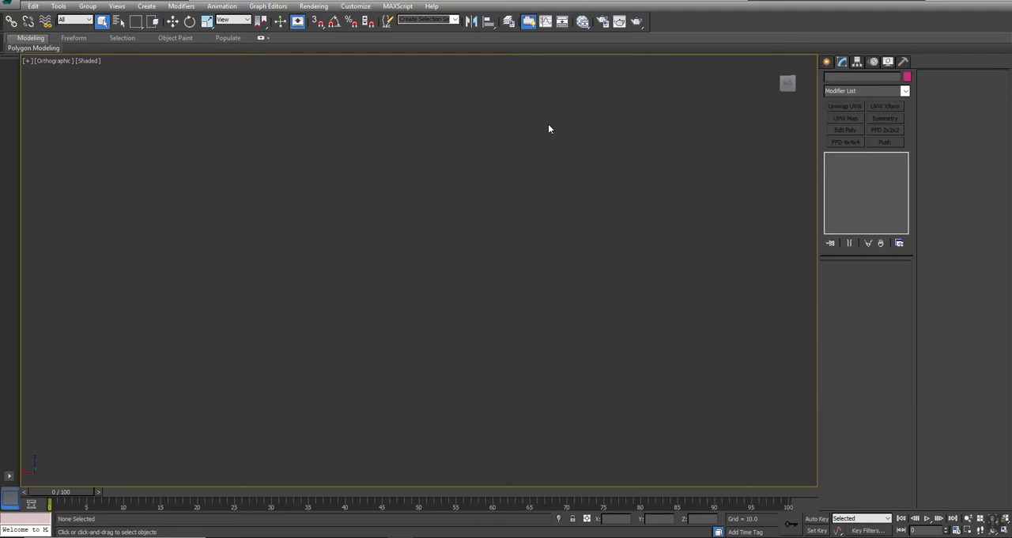
pyautogui.click(607, 145)
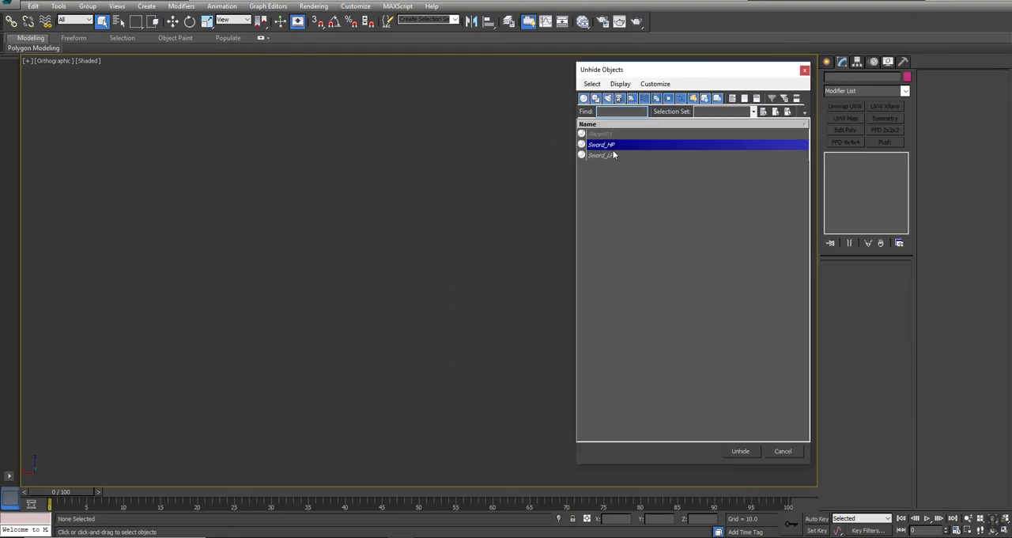
pyautogui.click(740, 452)
# Examine the separately coloured blade, grip and guard materials on the high-poly sword.
pyautogui.click(473, 179)
pyautogui.keyDown('alt'); pyautogui.moveTo(473, 180); pyautogui.dragTo(543, 273, button='middle'); pyautogui.keyUp('alt')
pyautogui.click(543, 274)
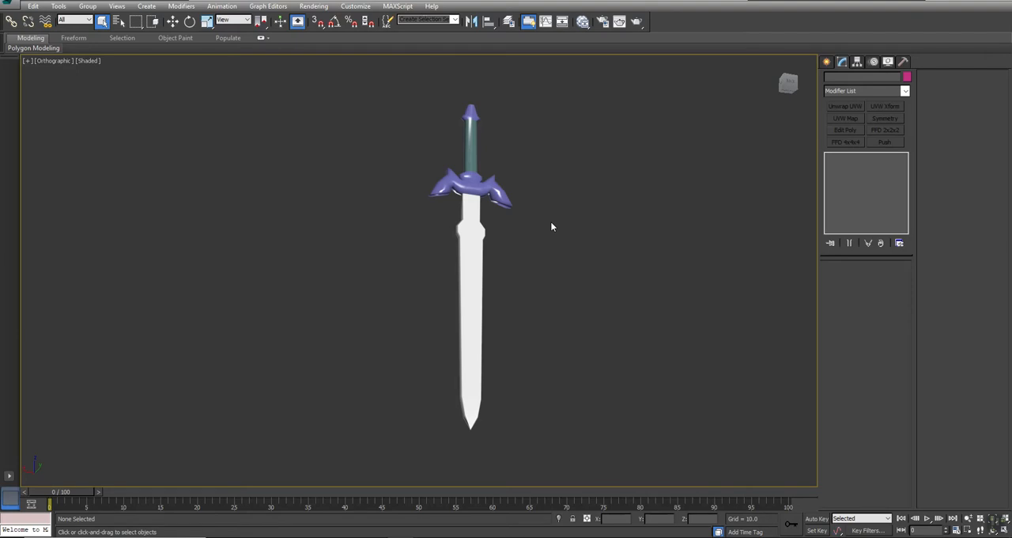
pyautogui.click(468, 182)
pyautogui.click(467, 183)
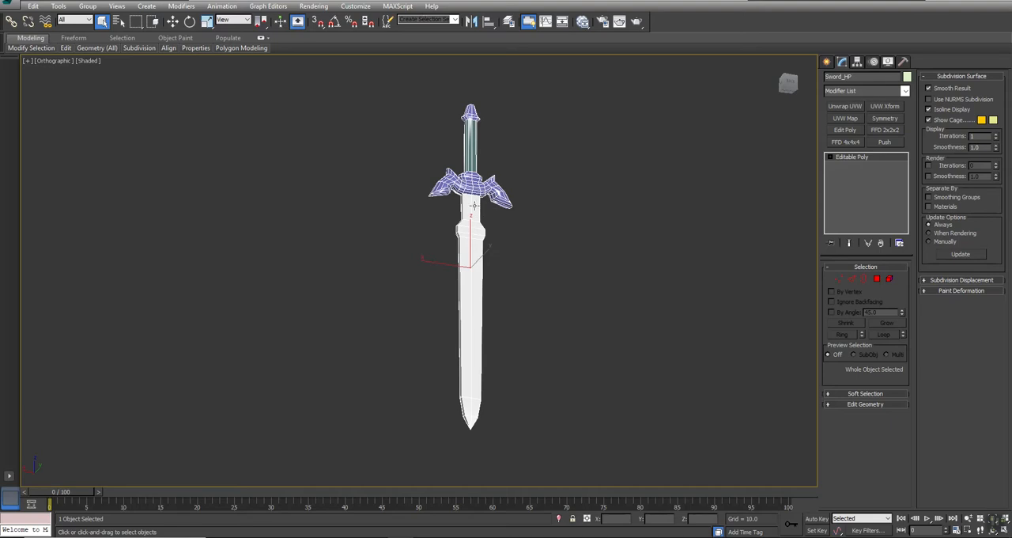
pyautogui.click(406, 337)
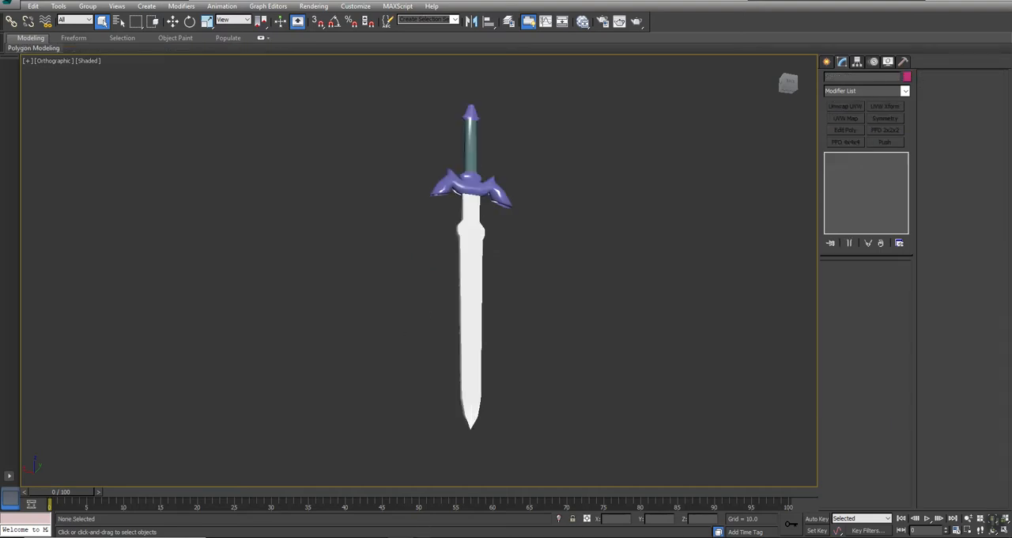
# Switch to Substance Painter and start a new project with Sword_HP as its mesh file.
pyautogui.moveTo(427, 537)
pyautogui.click(457, 483)
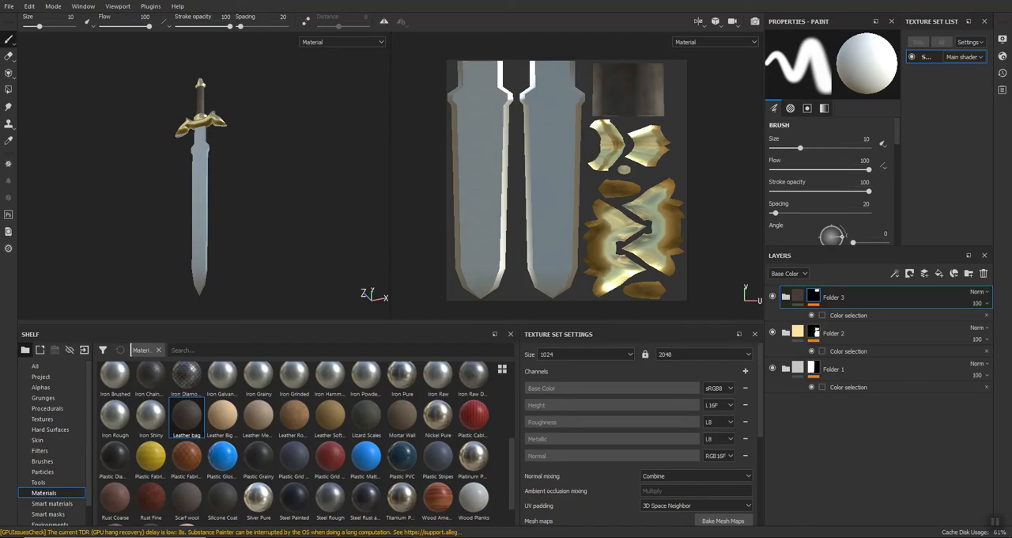
pyautogui.click(8, 6)
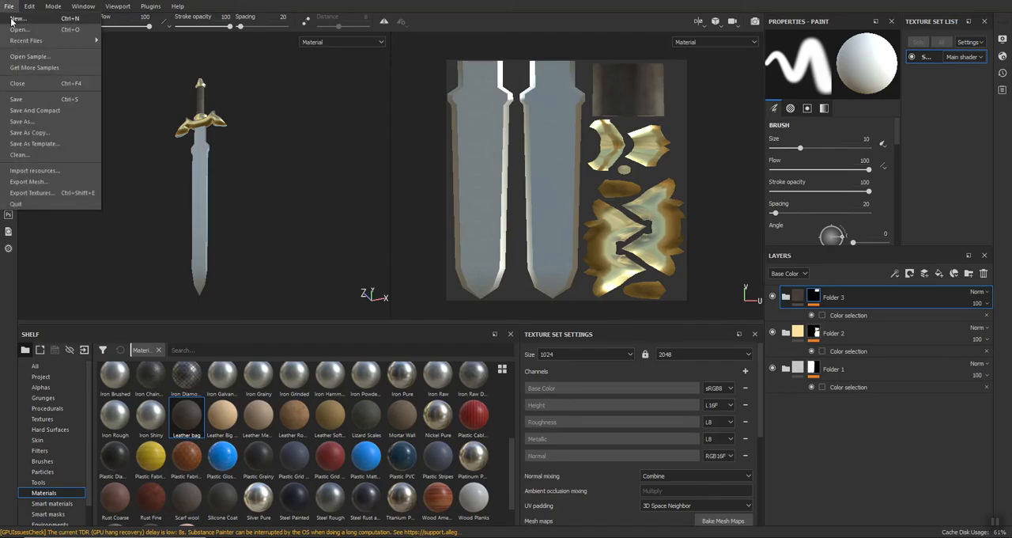
pyautogui.click(12, 19)
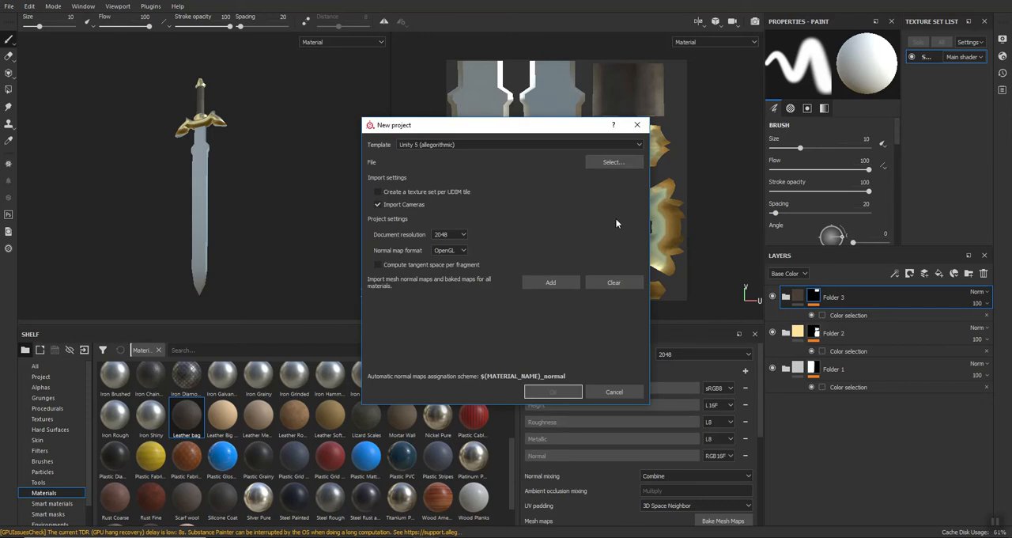
pyautogui.click(617, 162)
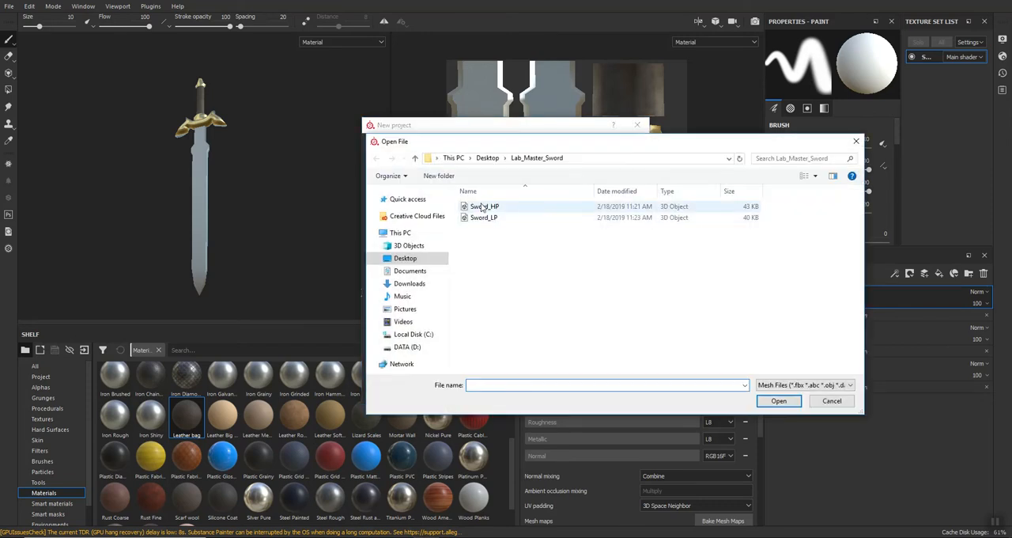
pyautogui.click(480, 208)
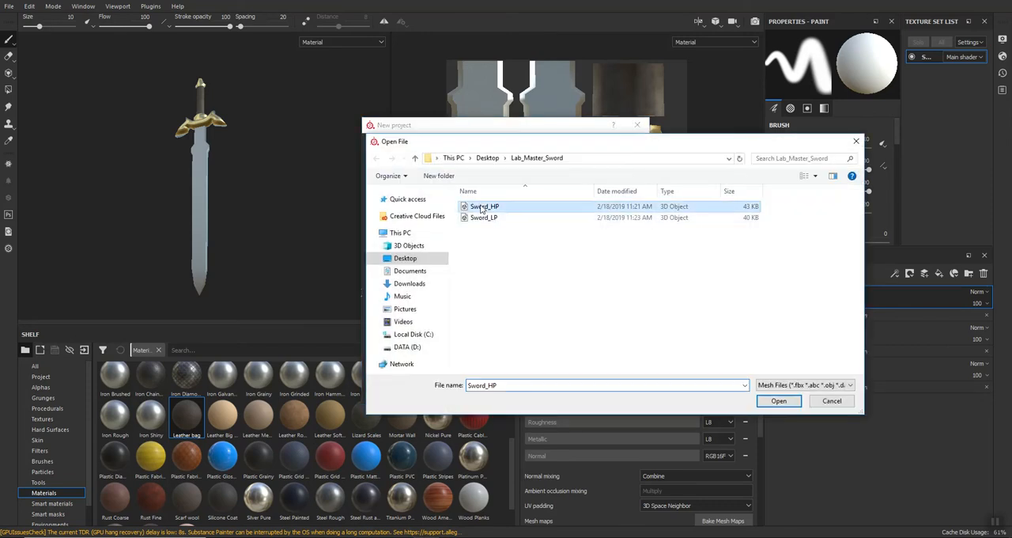
pyautogui.click(779, 401)
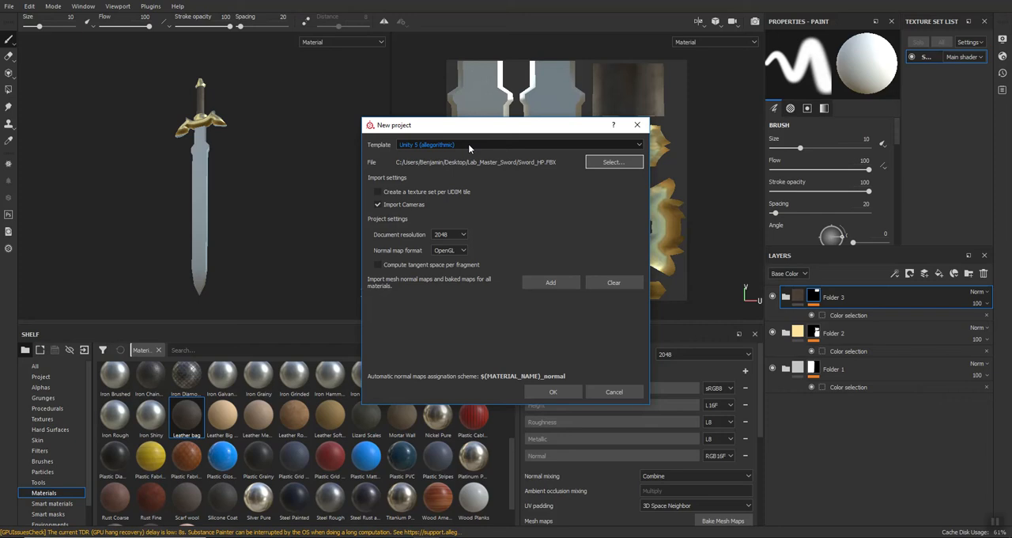
# Review the template choices, keep Unity 5 (allegorithmic), and create the high-poly sword project.
pyautogui.click(506, 144)
pyautogui.scroll(-1, 438, 218)
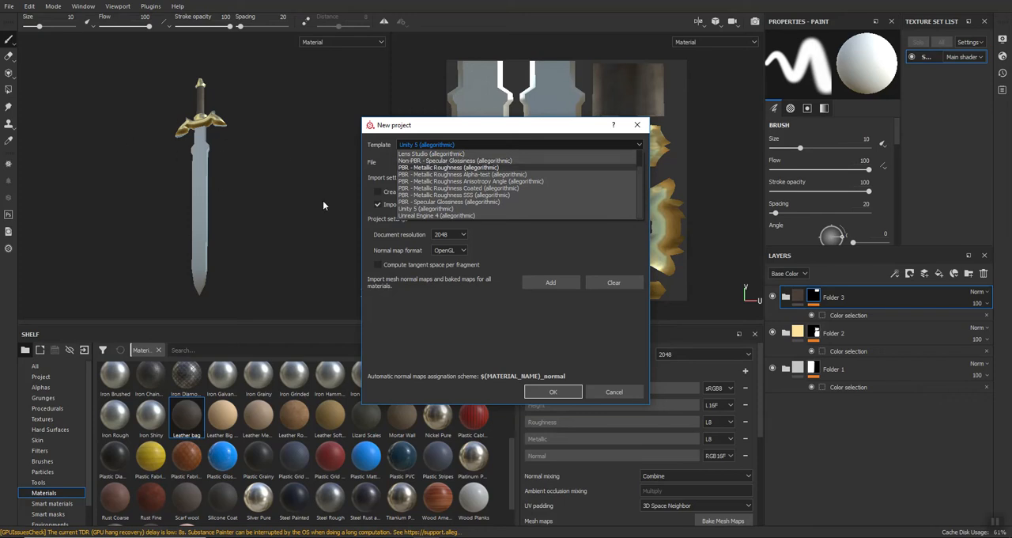
pyautogui.click(466, 333)
pyautogui.click(556, 392)
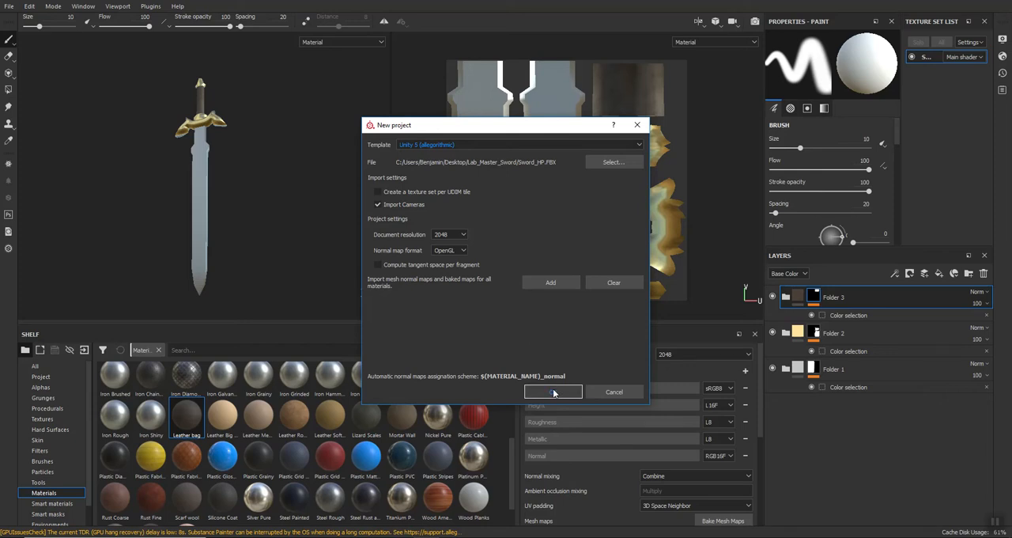
pyautogui.click(460, 288)
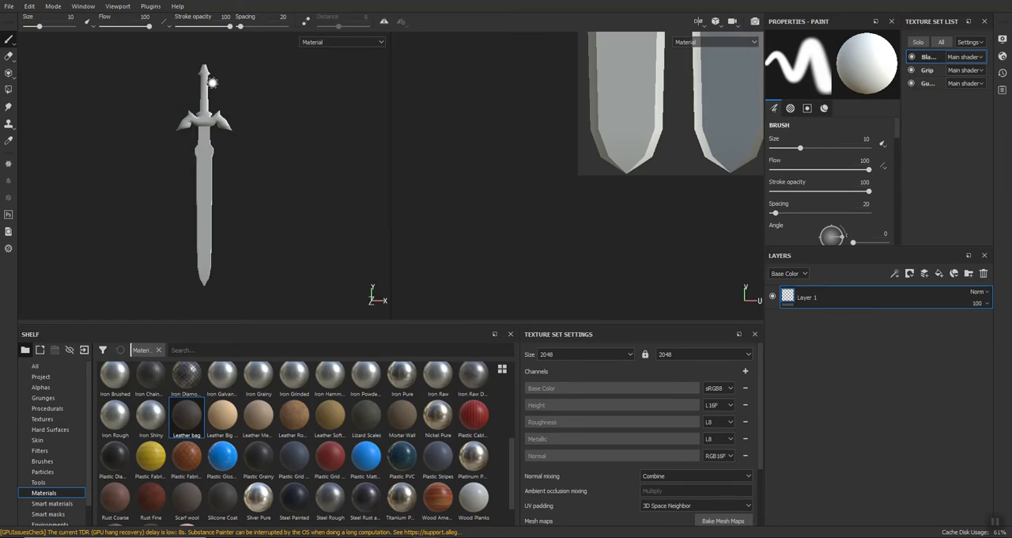
# Examine the UV islands of the blade, grip and guard texture sets one by one in the 2D view.
pyautogui.press('alt')
pyautogui.keyDown('alt'); pyautogui.moveTo(518, 85); pyautogui.dragTo(445, 245, button='middle'); pyautogui.keyUp('alt')
pyautogui.keyDown('alt'); pyautogui.moveTo(466, 156); pyautogui.dragTo(429, 173, button='middle'); pyautogui.keyUp('alt')
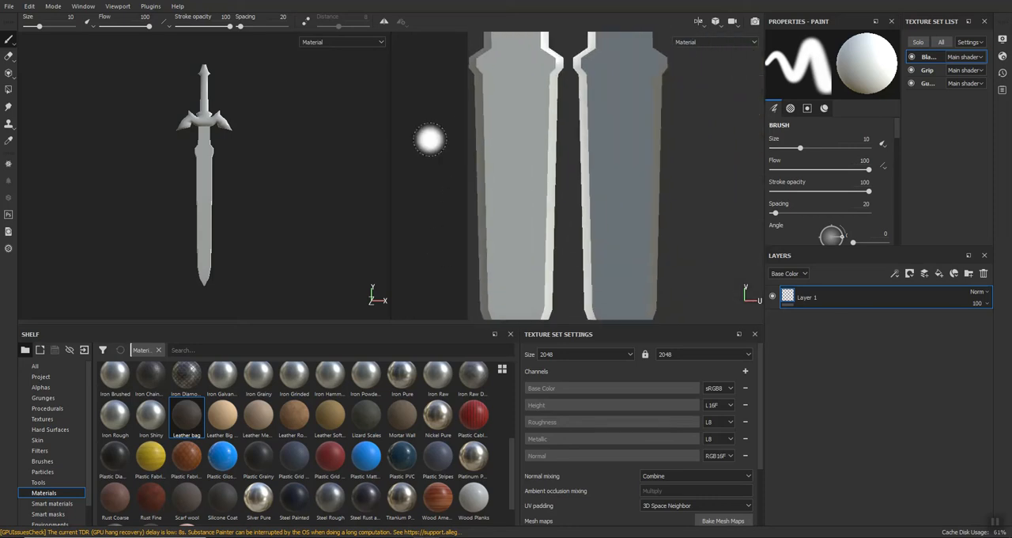
pyautogui.scroll(1, 429, 140)
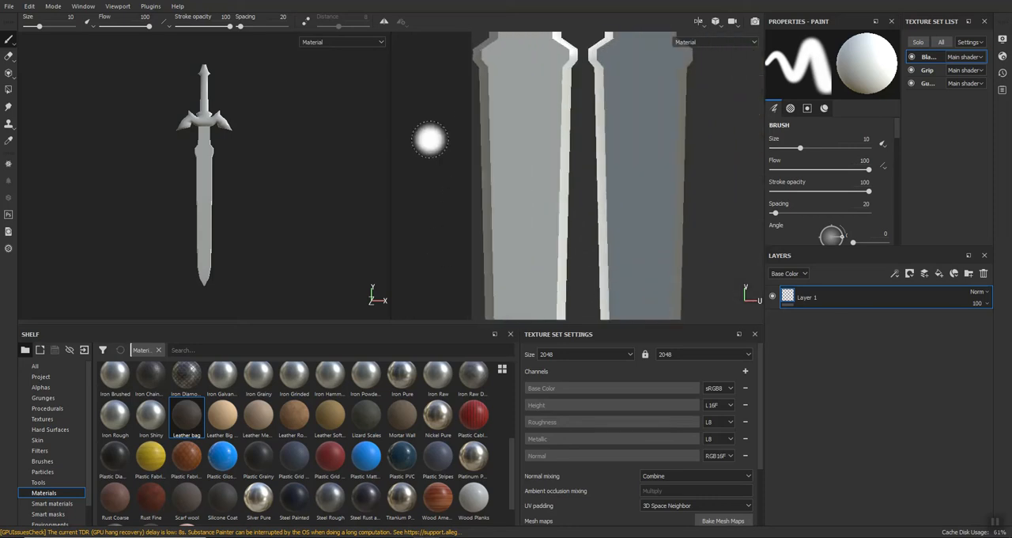
pyautogui.scroll(1, 434, 124)
pyautogui.scroll(-4, 434, 125)
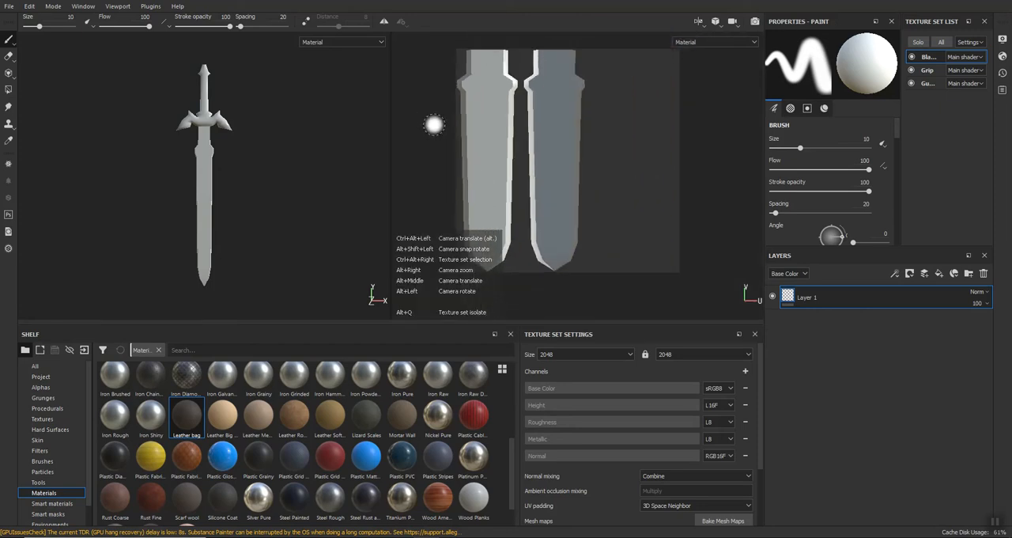
pyautogui.moveTo(432, 154); pyautogui.dragTo(442, 124, button='middle')
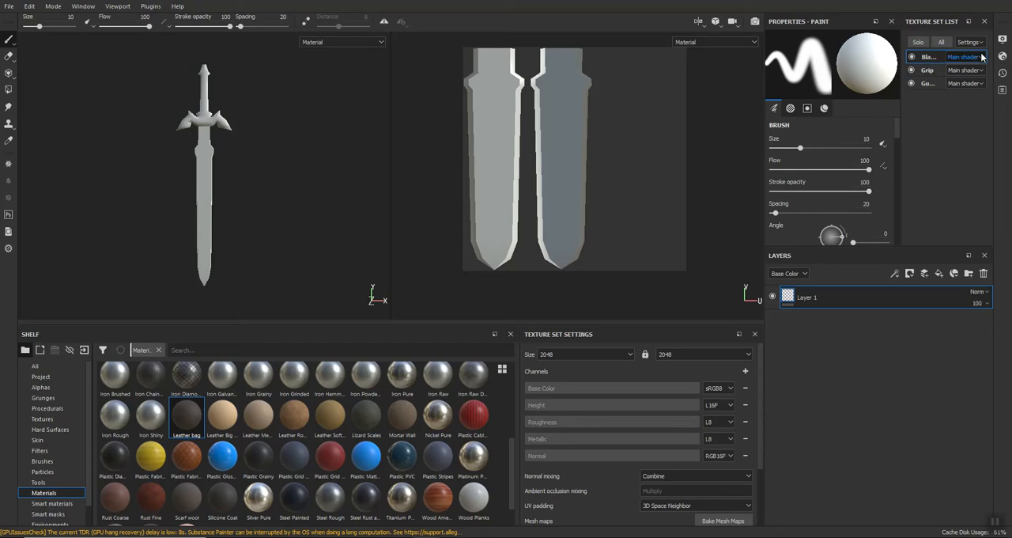
pyautogui.click(927, 84)
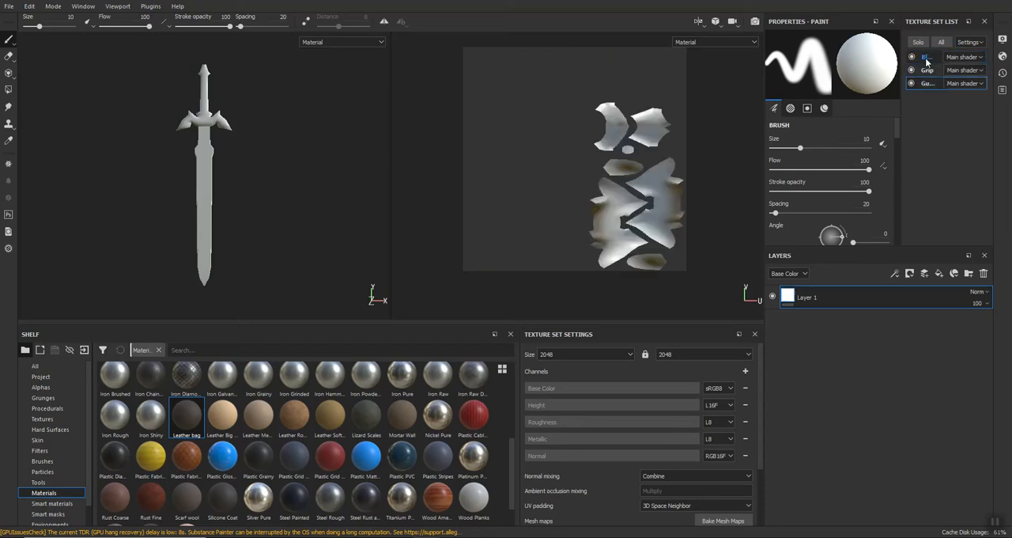
pyautogui.click(927, 58)
pyautogui.click(927, 71)
pyautogui.click(926, 84)
pyautogui.click(928, 71)
pyautogui.click(928, 57)
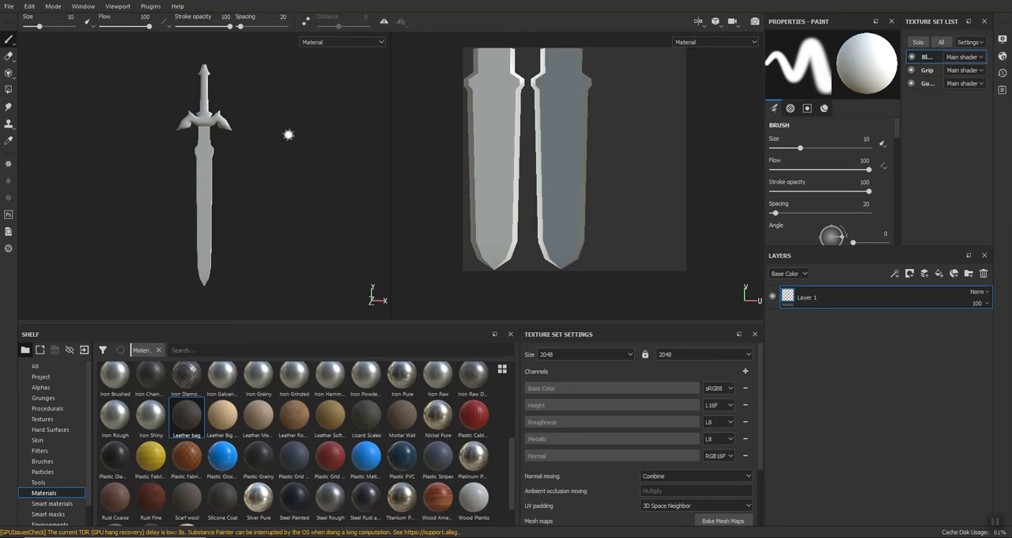
# Create a new project from Sword_LP.FBX with the Unity 5 (allegorithmic) template and 2048 document resolution, discarding the high-poly project.
pyautogui.click(9, 7)
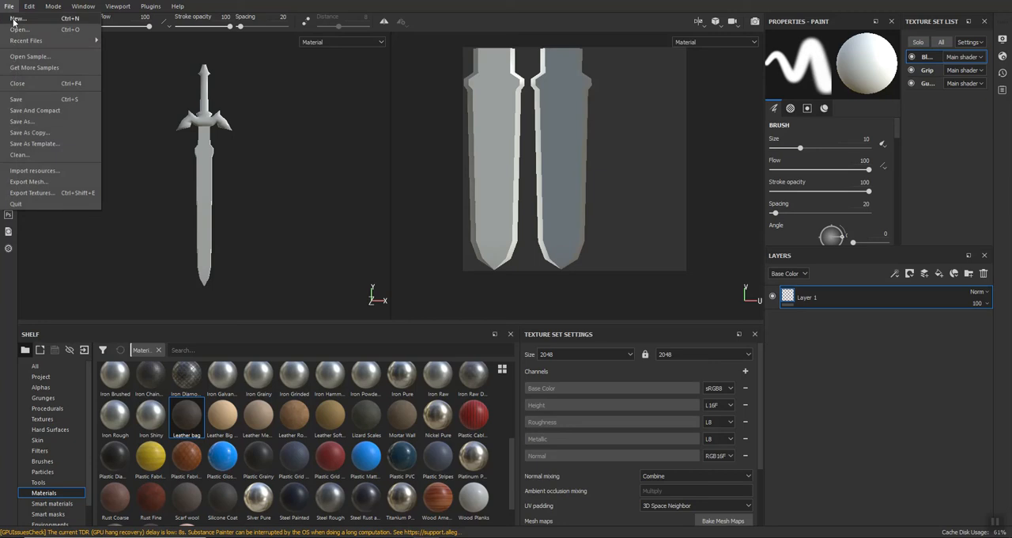
pyautogui.click(15, 19)
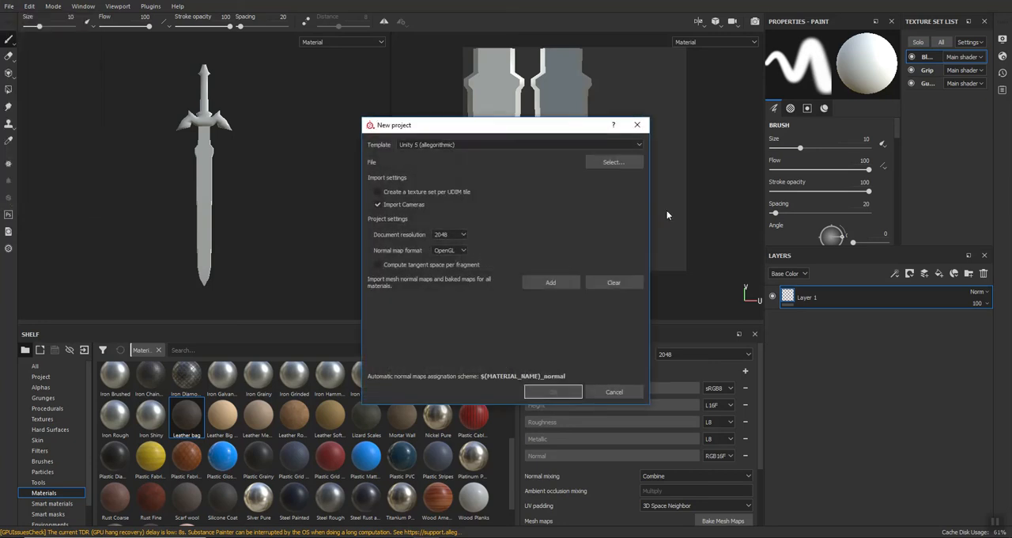
pyautogui.click(609, 164)
pyautogui.click(483, 218)
pyautogui.click(795, 398)
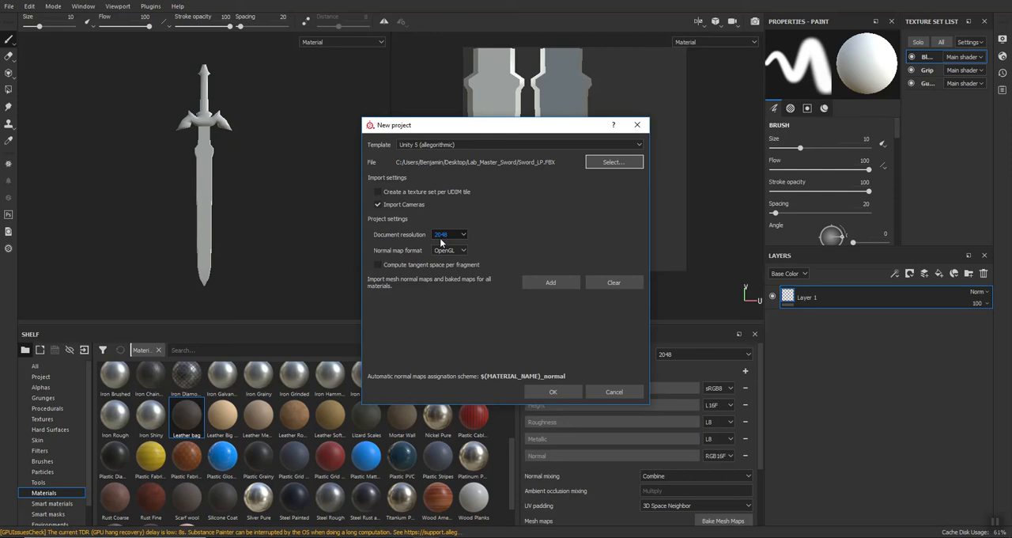
pyautogui.click(544, 390)
pyautogui.click(472, 283)
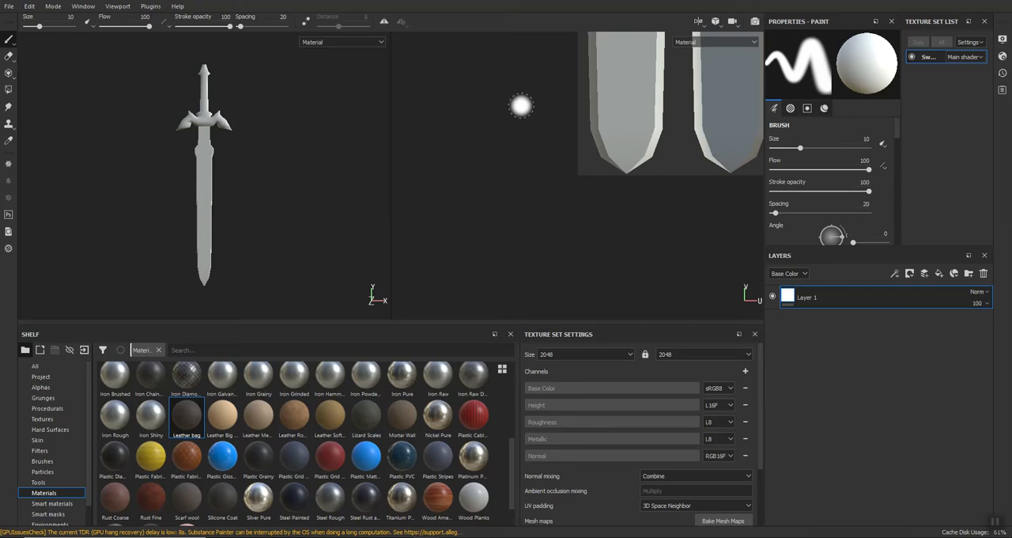
pyautogui.moveTo(495, 106); pyautogui.dragTo(427, 180, button='middle')
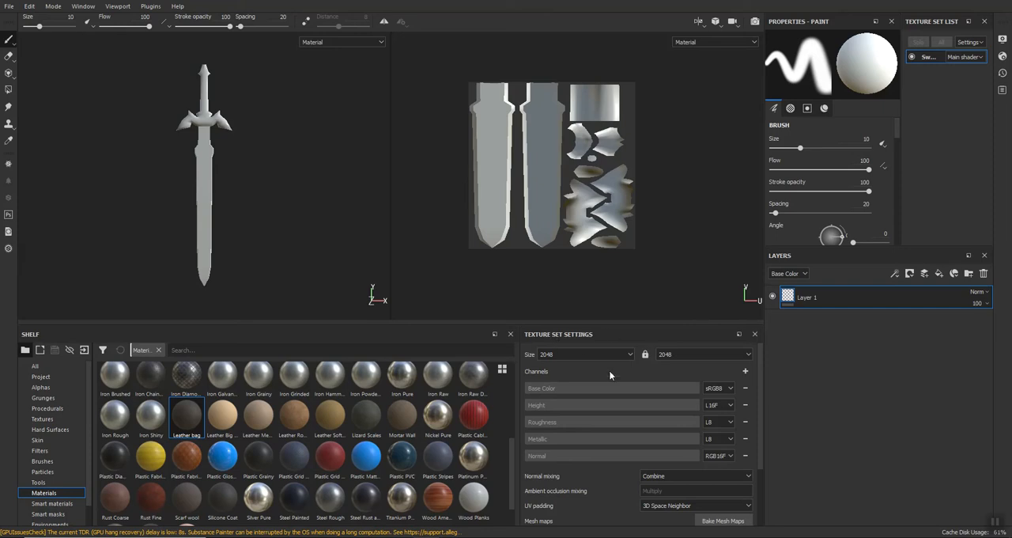
# In the mesh map baking settings, unlink the output size, set it to 1024 by 2048, and add Sword_HP as the high definition mesh.
pyautogui.click(723, 522)
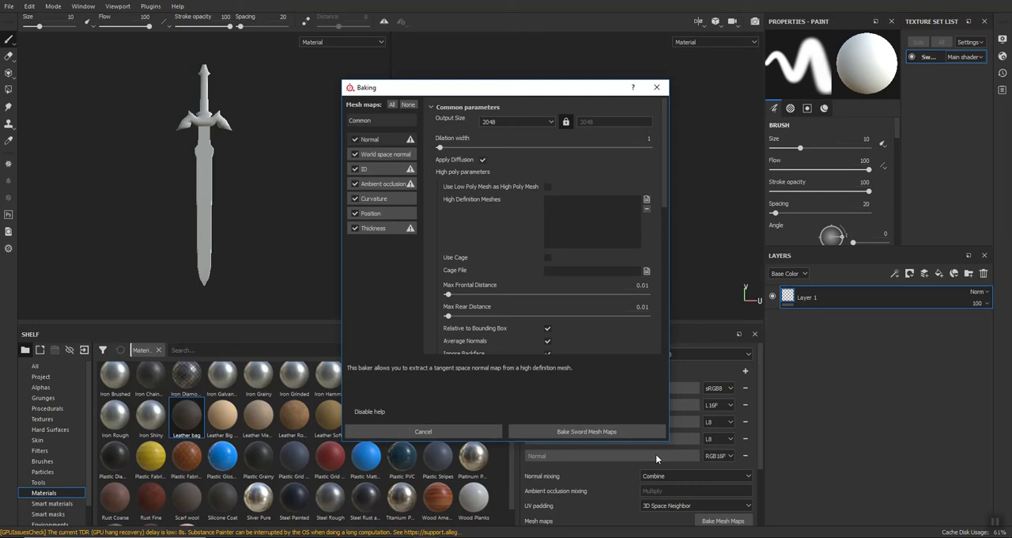
pyautogui.click(566, 122)
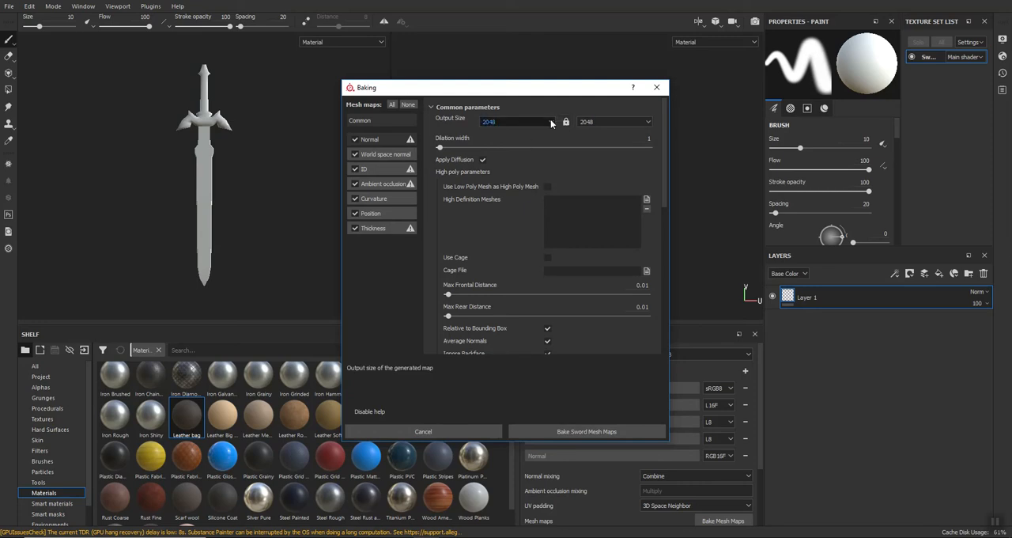
pyautogui.click(551, 119)
pyautogui.click(517, 163)
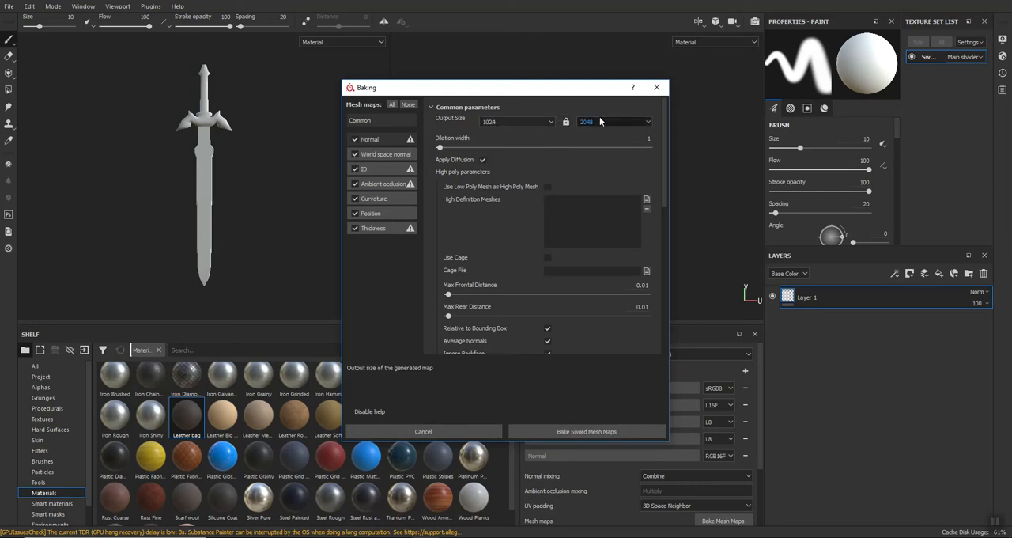
pyautogui.click(646, 202)
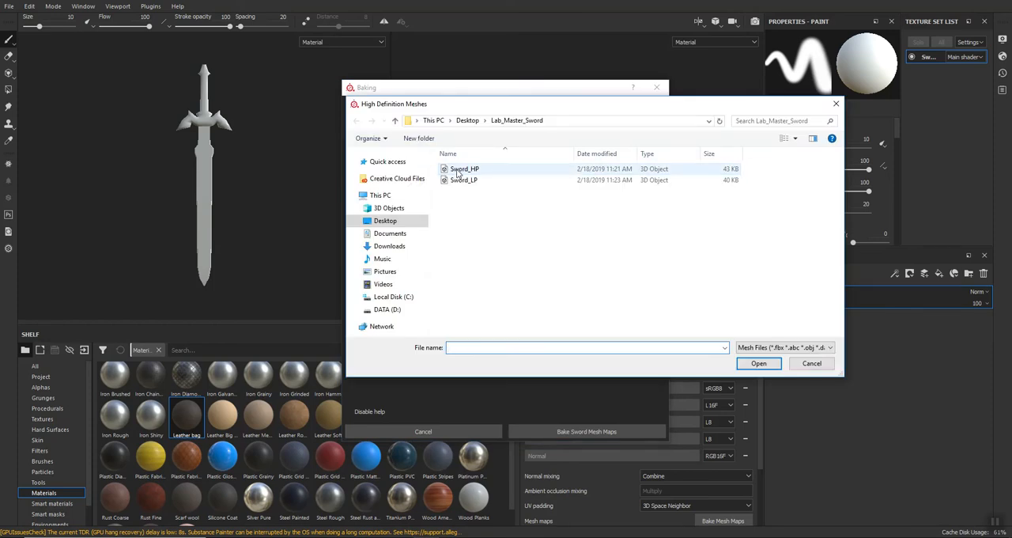
pyautogui.click(459, 169)
pyautogui.click(759, 363)
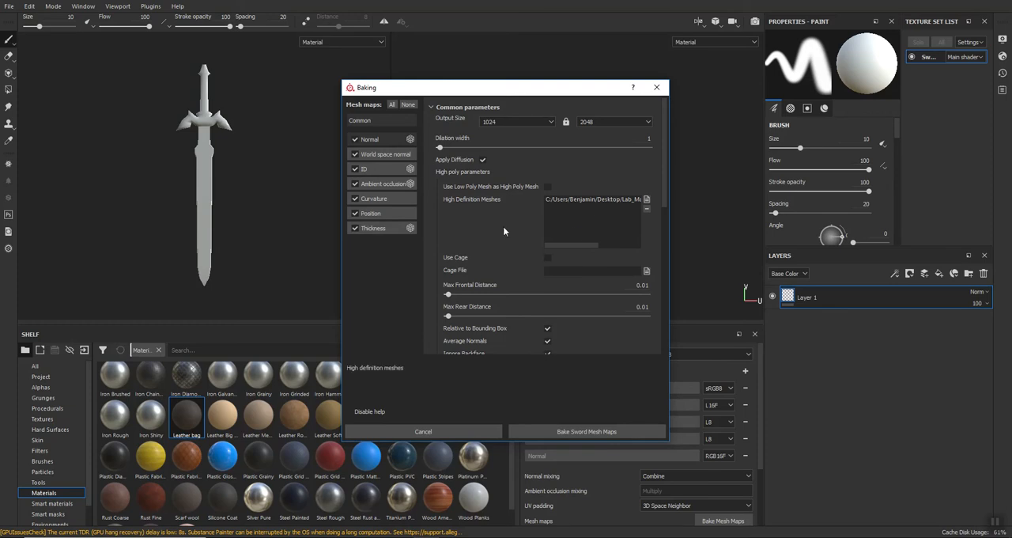
# Set the ID baker's color source to Material Color and bake the sword's mesh maps.
pyautogui.click(375, 169)
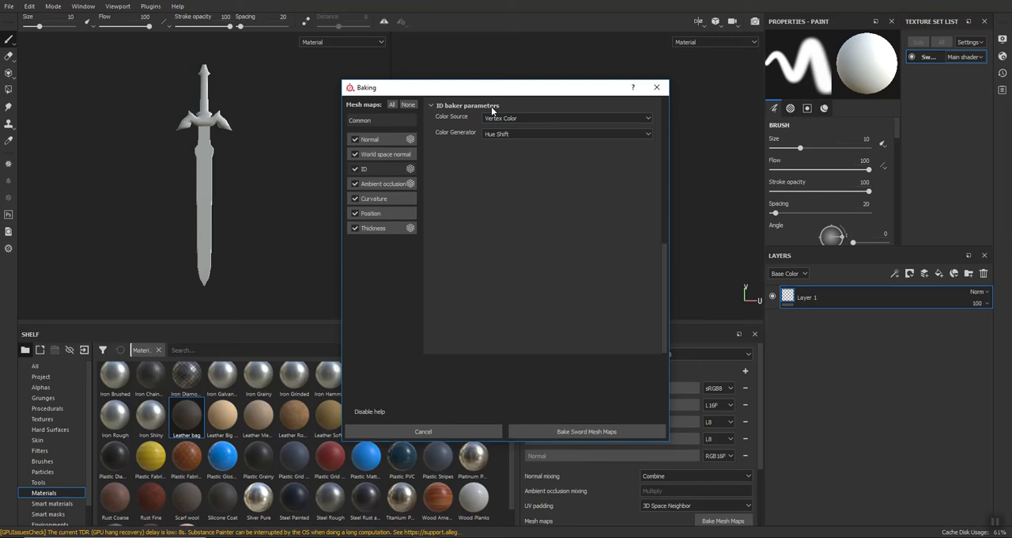
pyautogui.click(495, 118)
pyautogui.click(500, 135)
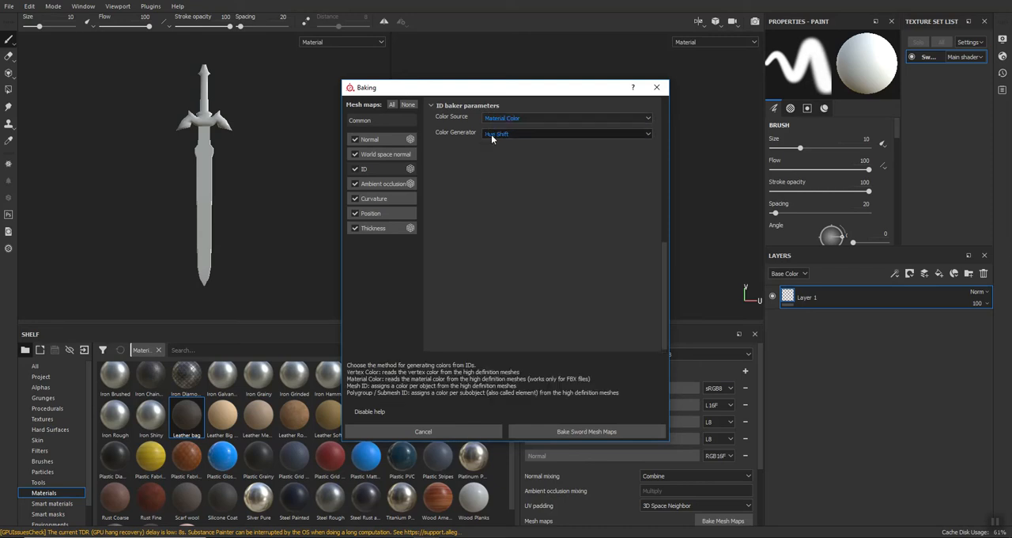
pyautogui.click(542, 430)
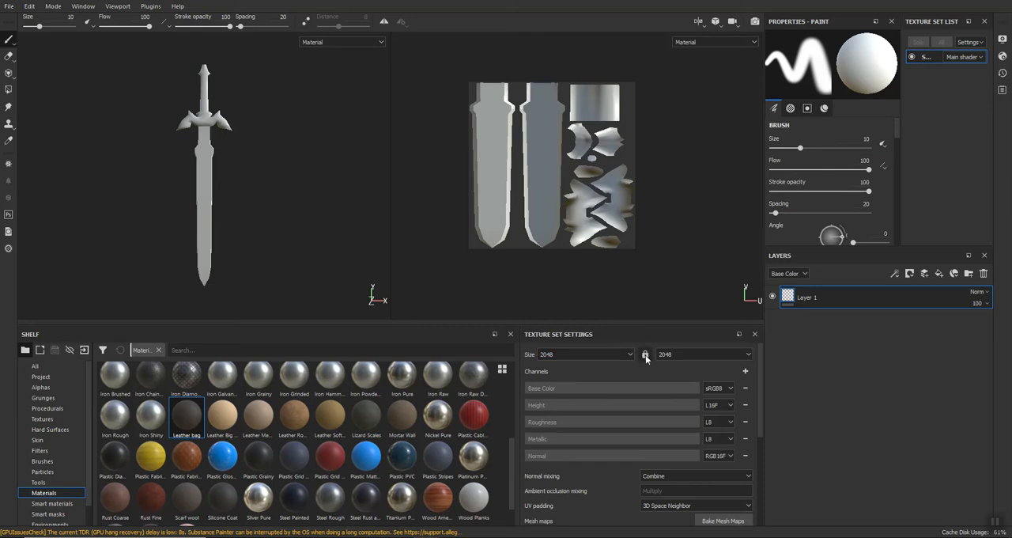
# Set the sword's texture set size to 1024 by 2048.
pyautogui.click(620, 354)
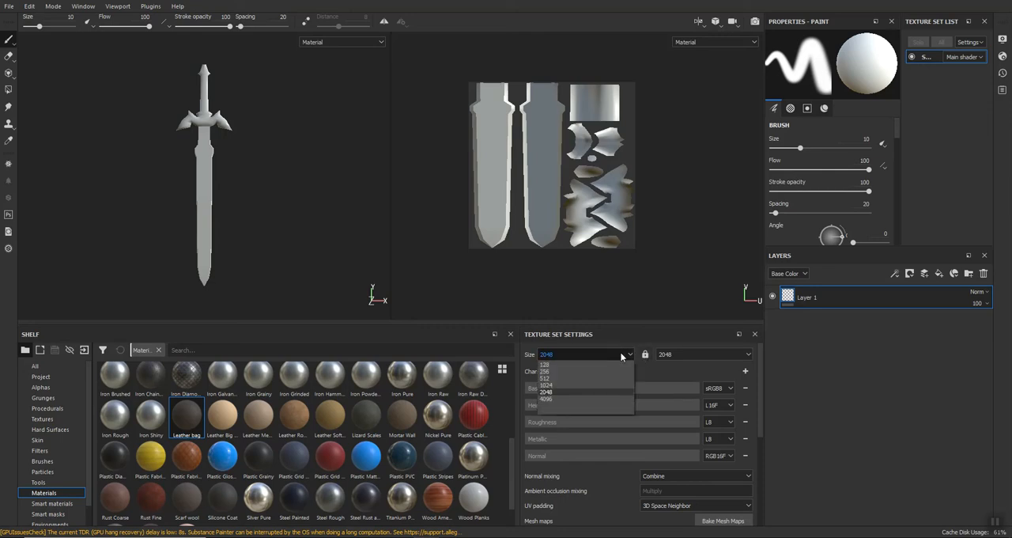
pyautogui.click(583, 384)
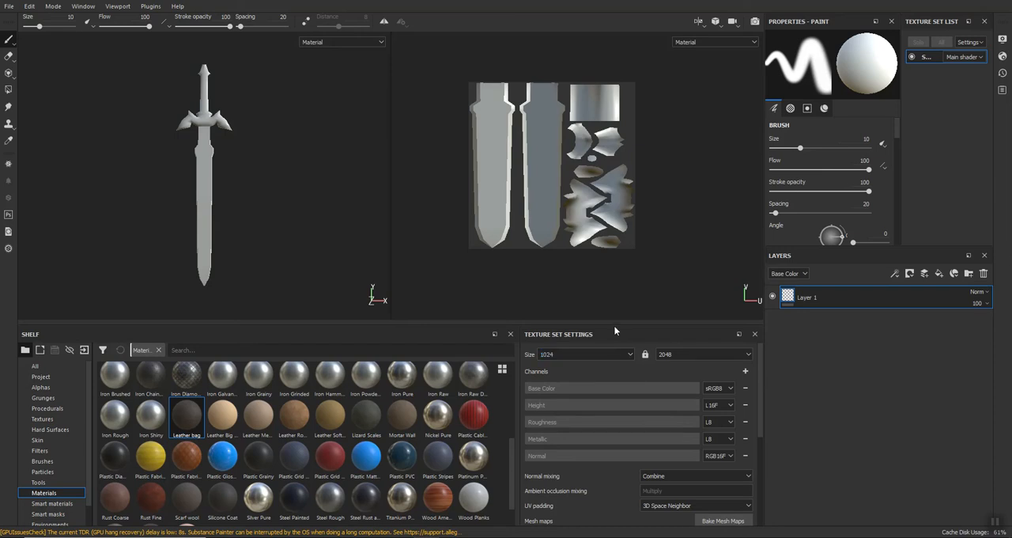
# Review the baked mesh maps and try to assign the Color Map to the Normal map slot.
pyautogui.moveTo(610, 323); pyautogui.dragTo(620, 132)
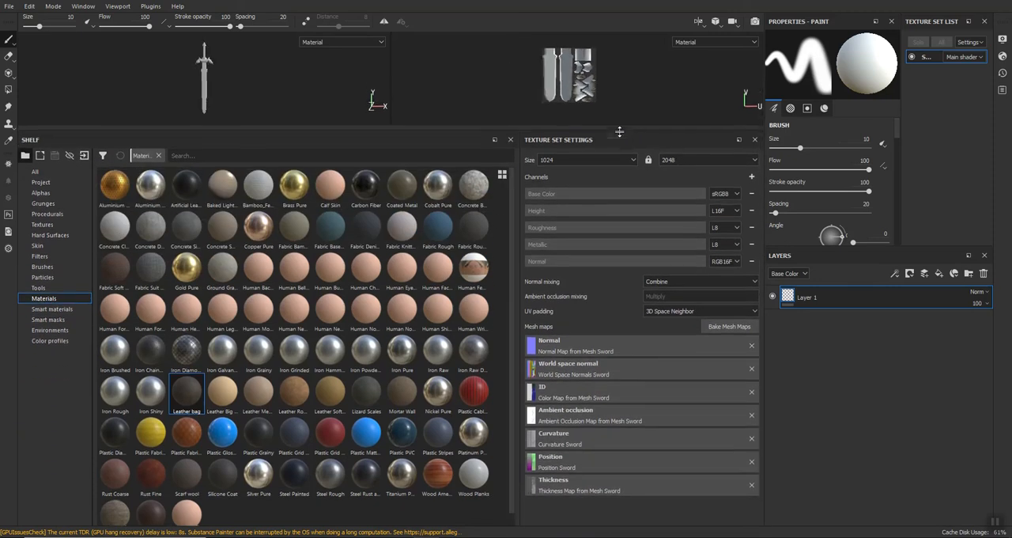
pyautogui.click(557, 351)
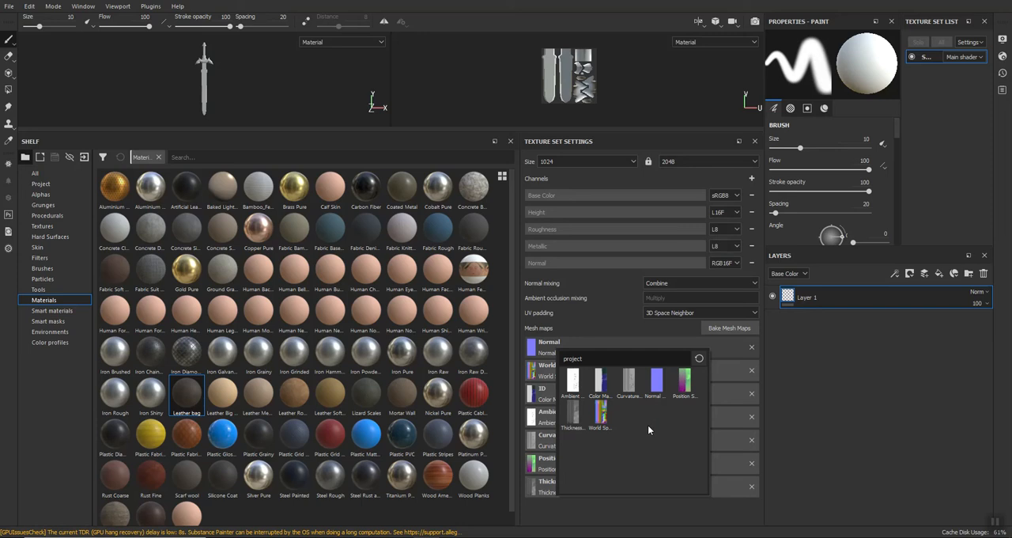
pyautogui.click(601, 381)
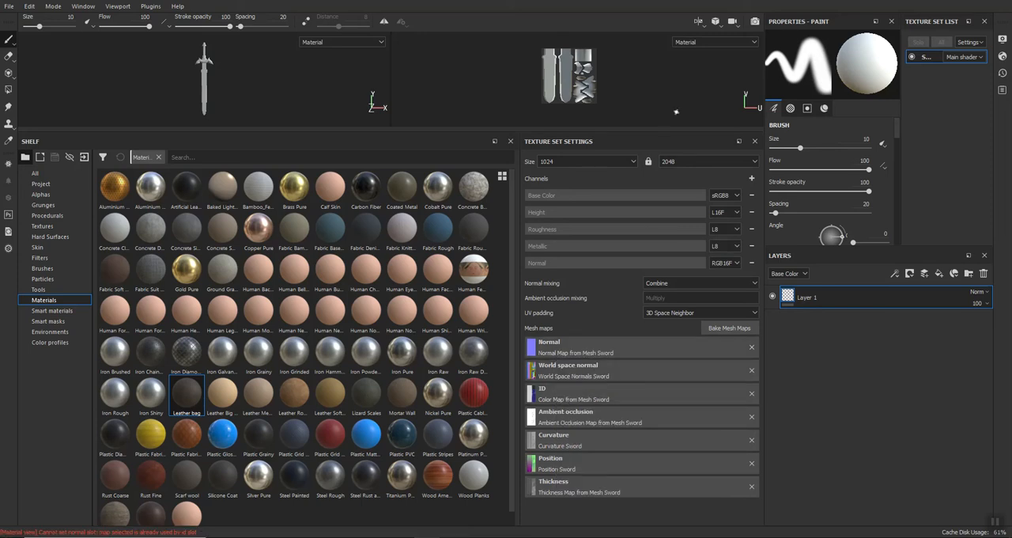
pyautogui.moveTo(659, 131); pyautogui.dragTo(597, 406)
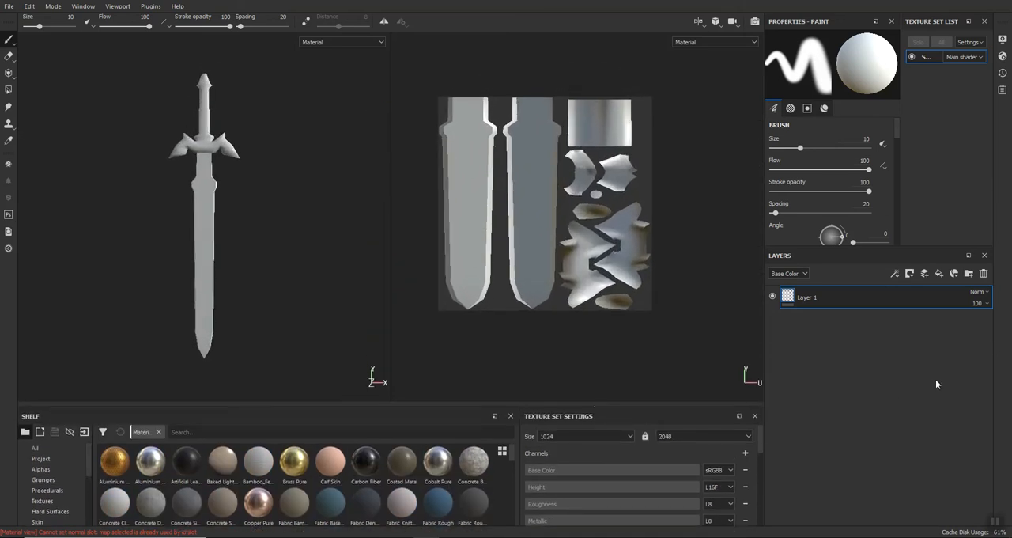
# Delete Layer 1 and add an empty folder to the layer stack.
pyautogui.click(984, 276)
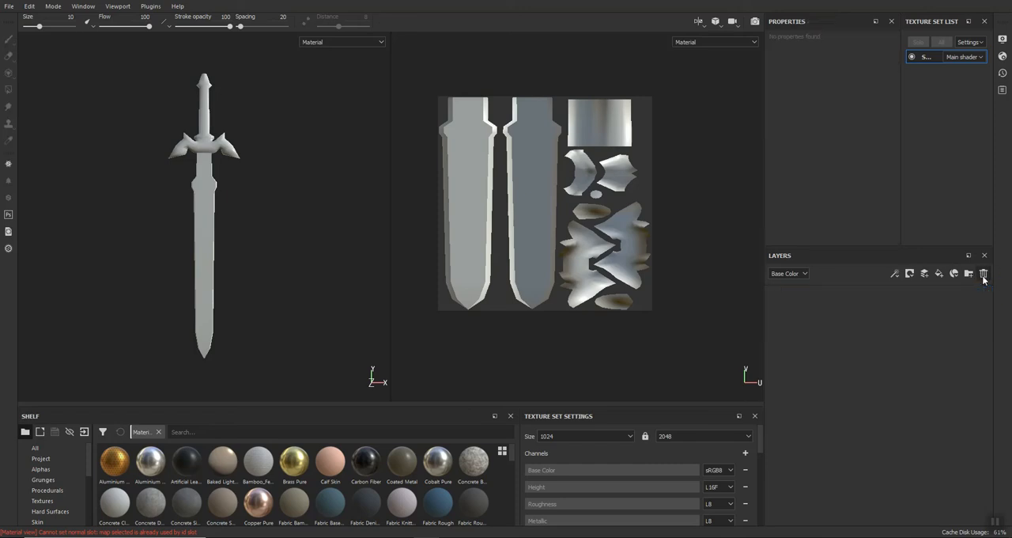
pyautogui.click(969, 274)
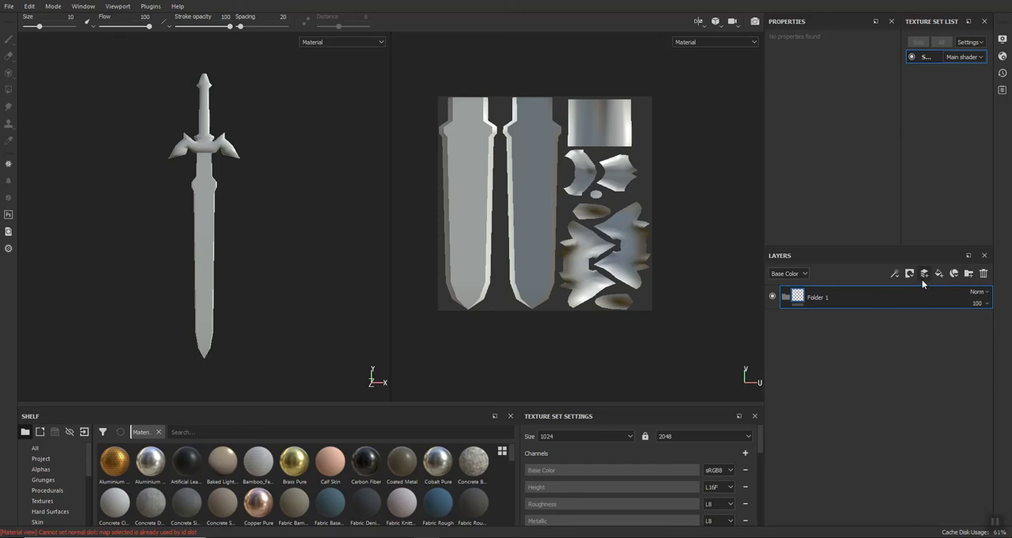
# Place the Iron Shiny material inside Folder 1 as a fill layer and collapse the folder.
pyautogui.moveTo(346, 407); pyautogui.dragTo(351, 310)
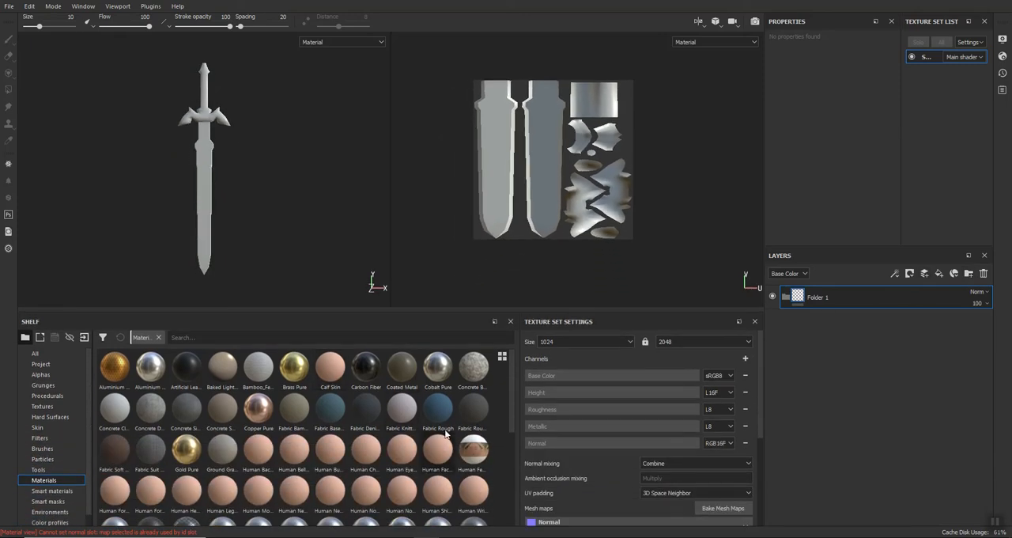
pyautogui.moveTo(512, 376); pyautogui.dragTo(510, 430)
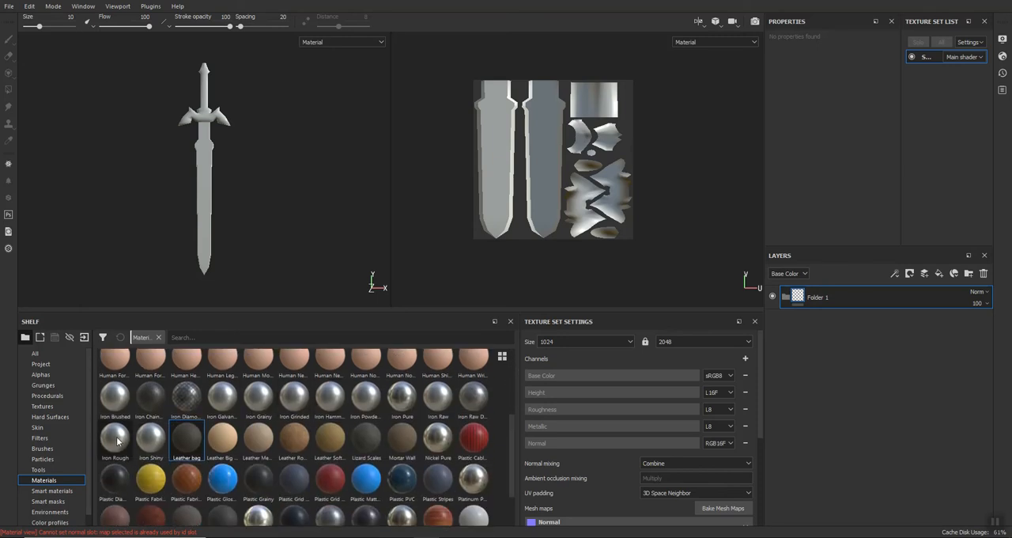
pyautogui.moveTo(145, 447)
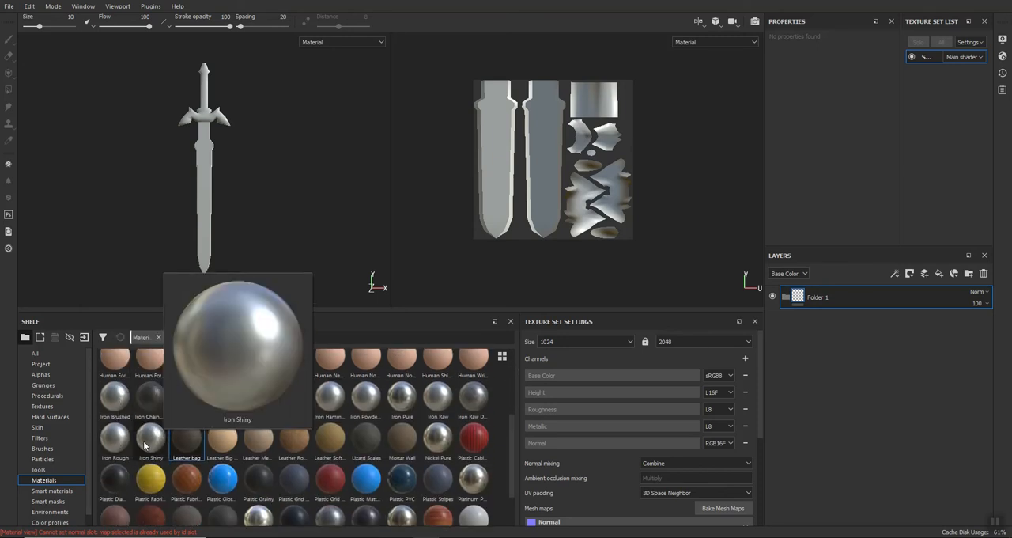
pyautogui.moveTo(145, 447); pyautogui.dragTo(864, 299)
pyautogui.click(786, 298)
pyautogui.click(786, 298)
pyautogui.click(786, 298)
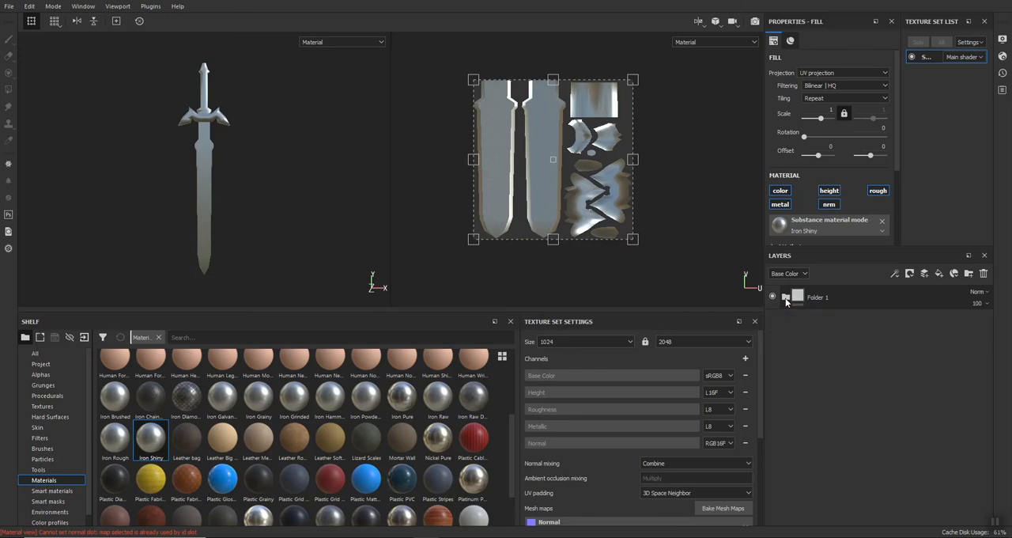
# Add a color selection mask to Folder 1 and pick the blade's light grey ID color (210, 210, 210), then check the guard and grip.
pyautogui.click(836, 297)
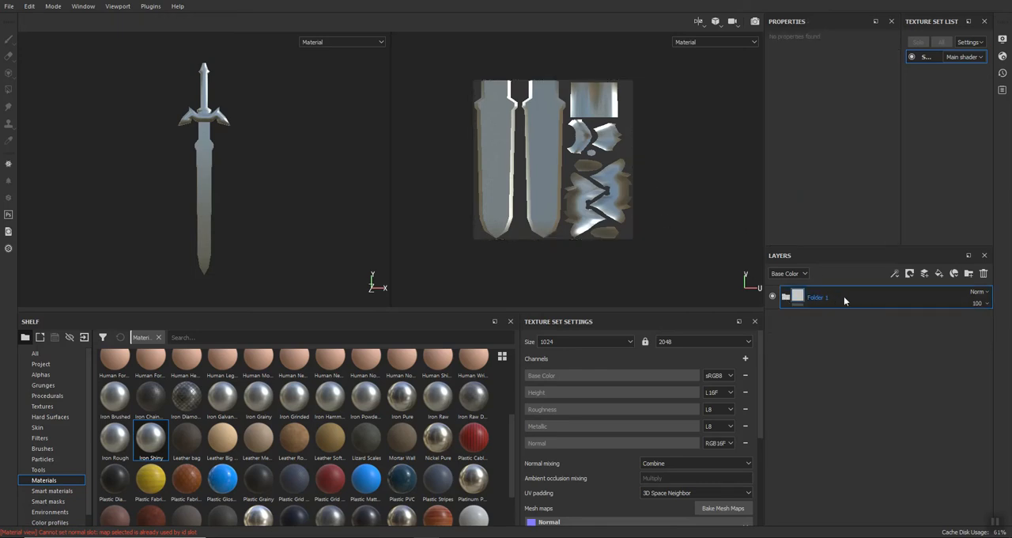
pyautogui.rightClick(844, 295)
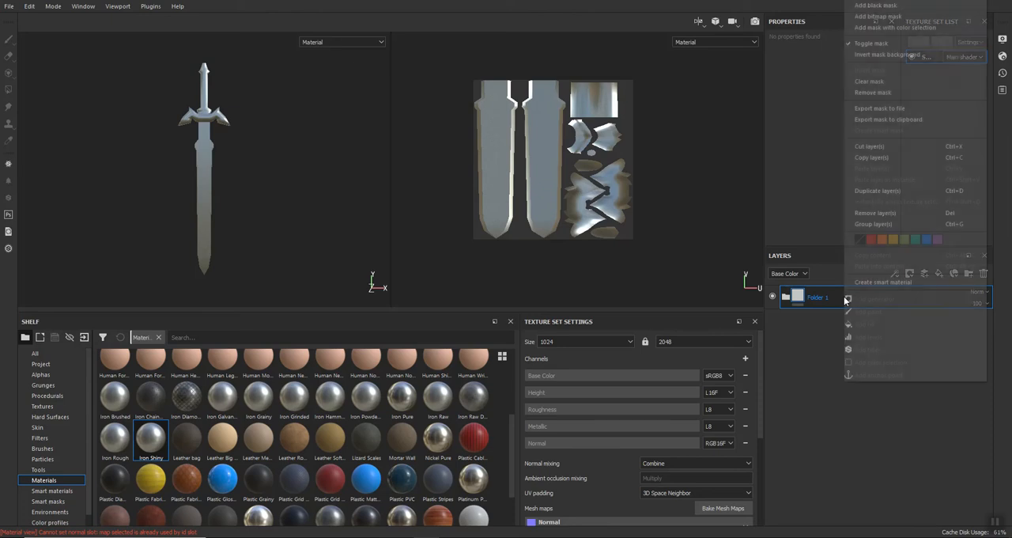
pyautogui.click(874, 27)
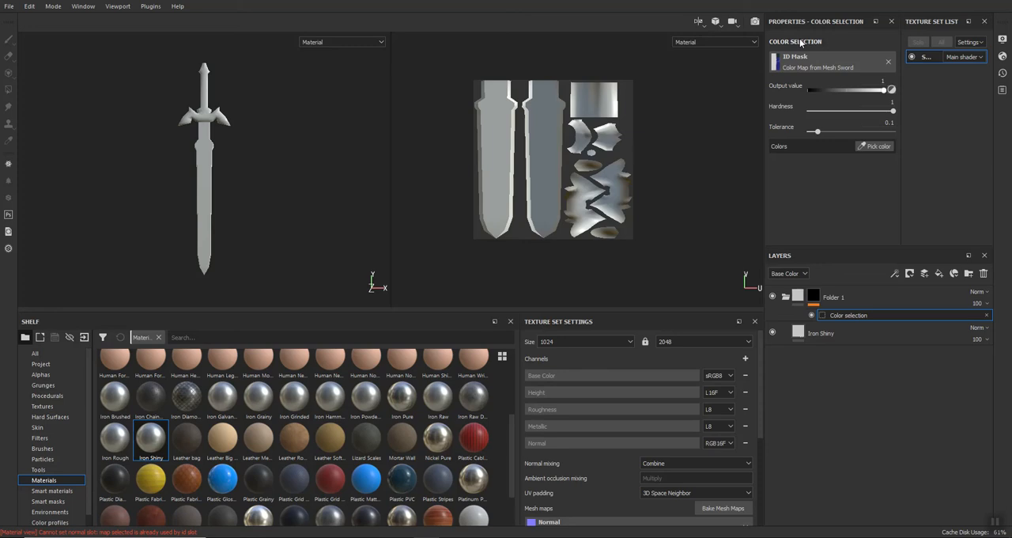
pyautogui.click(871, 148)
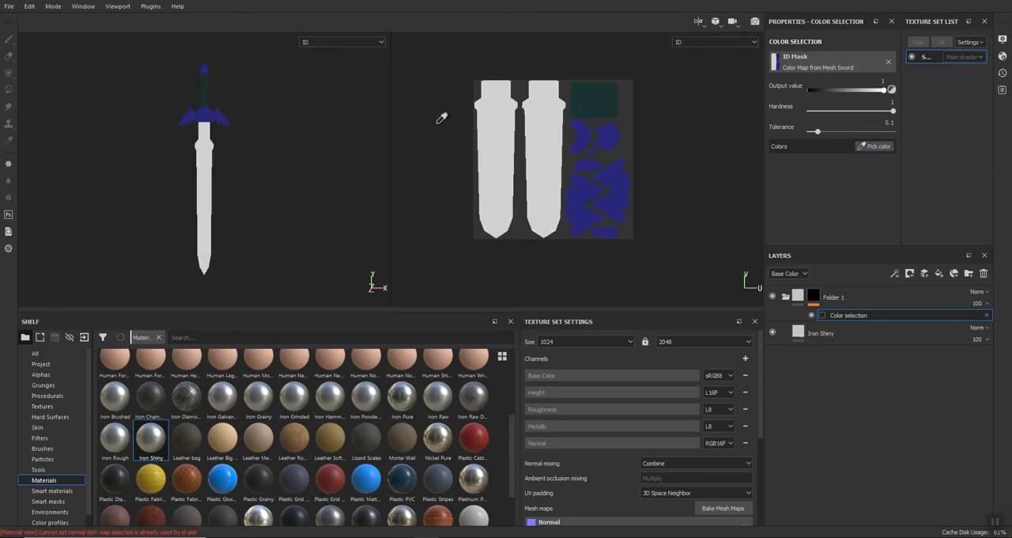
pyautogui.click(496, 171)
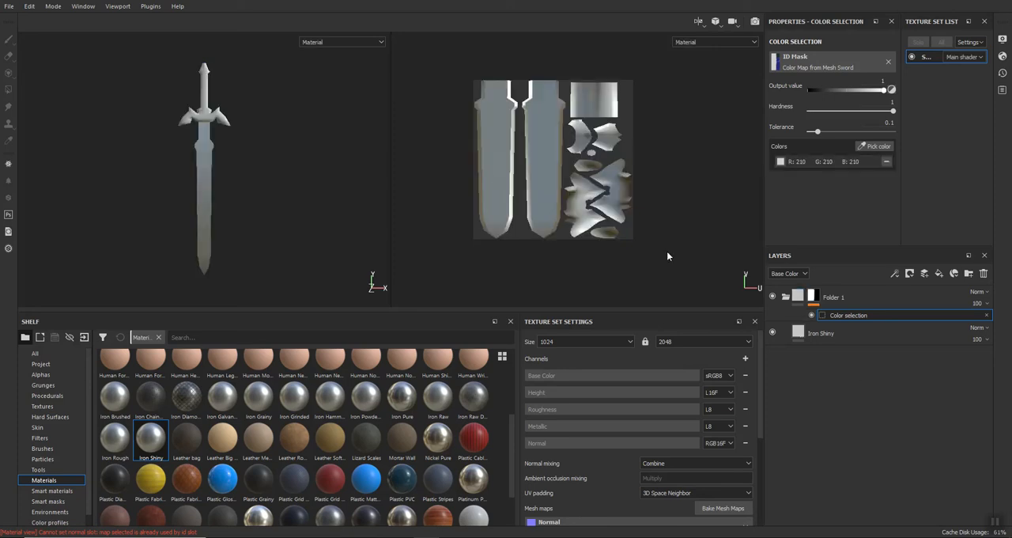
pyautogui.scroll(6, 184, 117)
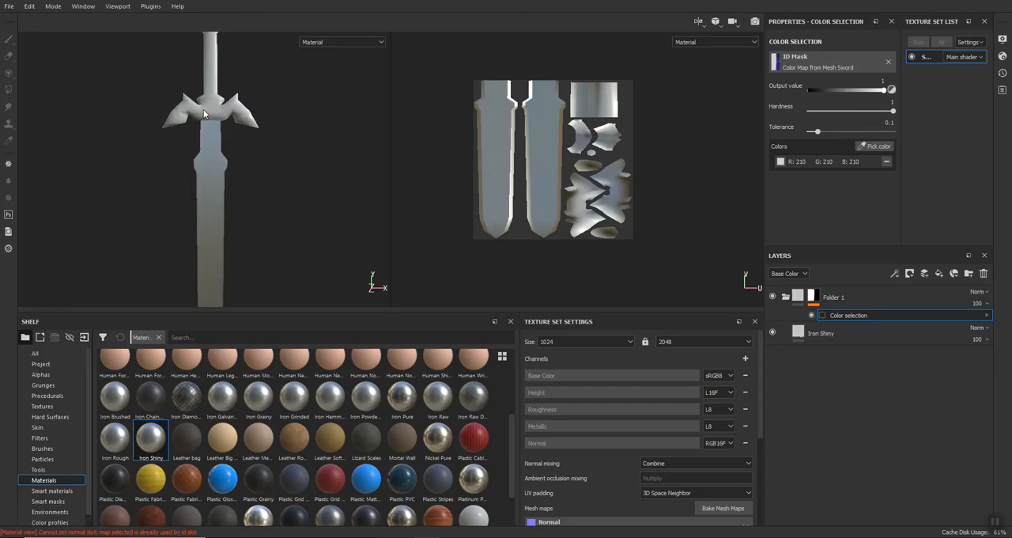
pyautogui.scroll(2, 204, 184)
pyautogui.scroll(-8, 205, 184)
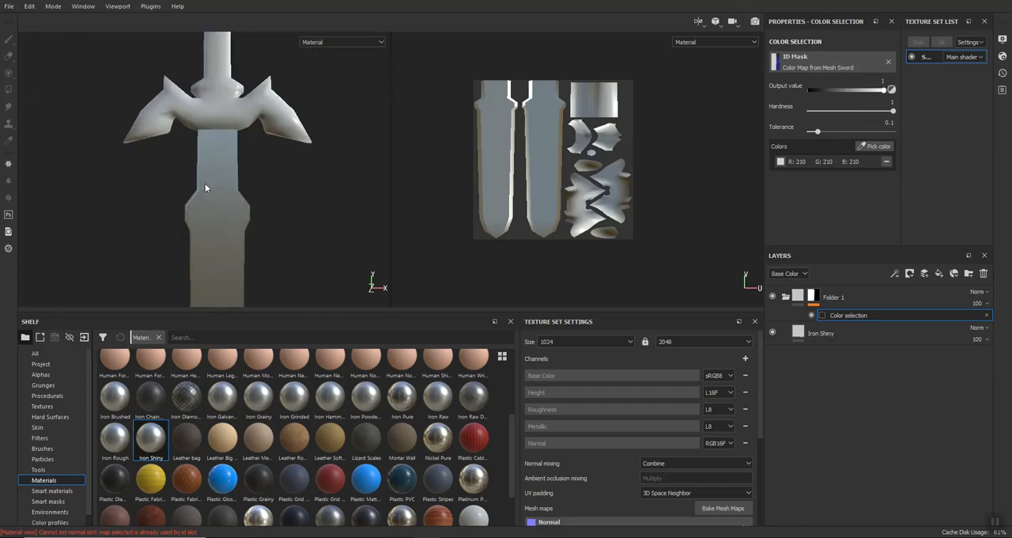
# Collapse Folder 1 and add a second folder above it in the layer stack.
pyautogui.click(835, 298)
pyautogui.click(785, 298)
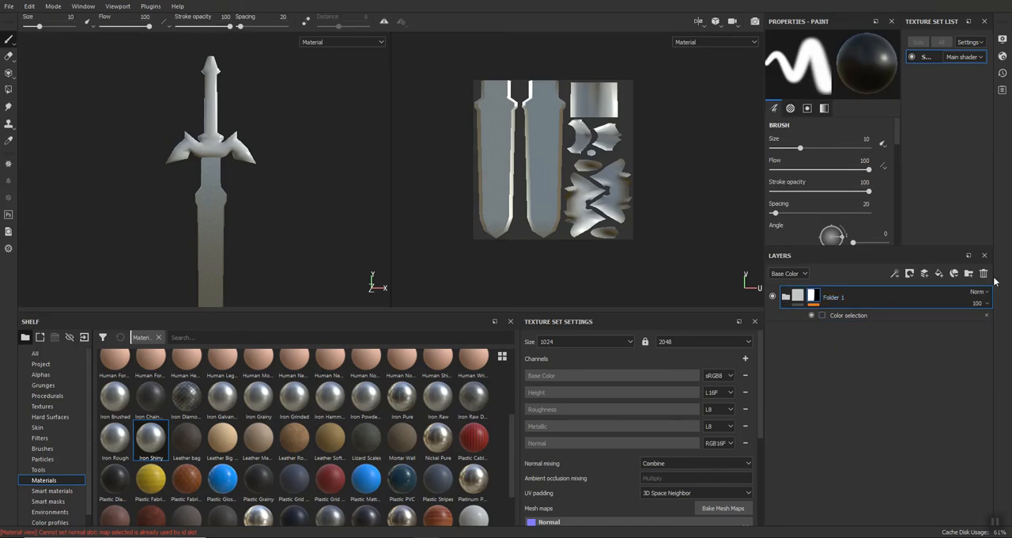
pyautogui.click(969, 273)
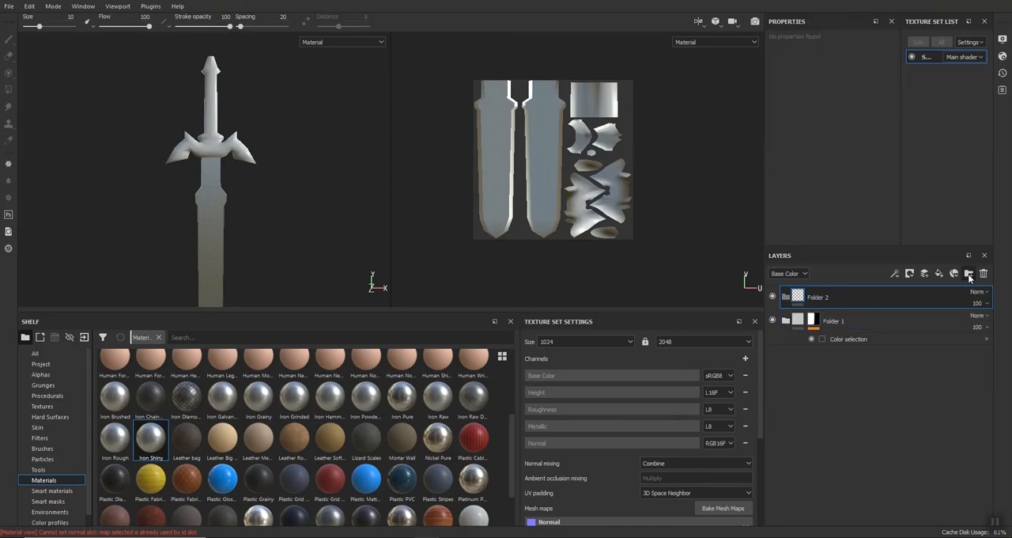
pyautogui.scroll(3, 190, 469)
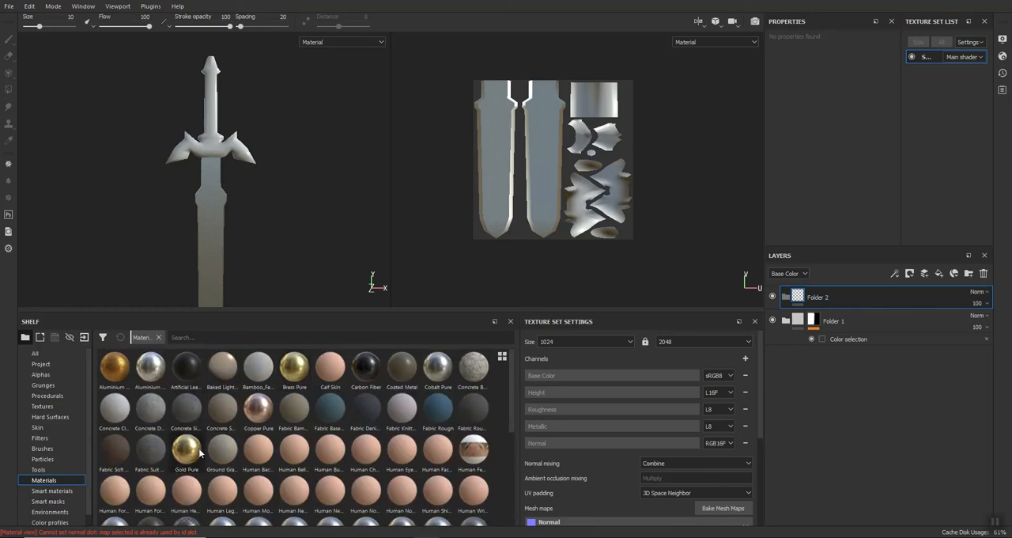
# Fill Folder 2 with Gold Pure and add a color selection mask picking the guard's dark blue ID color (40, 40, 121), leaving the folder collapsed.
pyautogui.moveTo(188, 451); pyautogui.dragTo(853, 299)
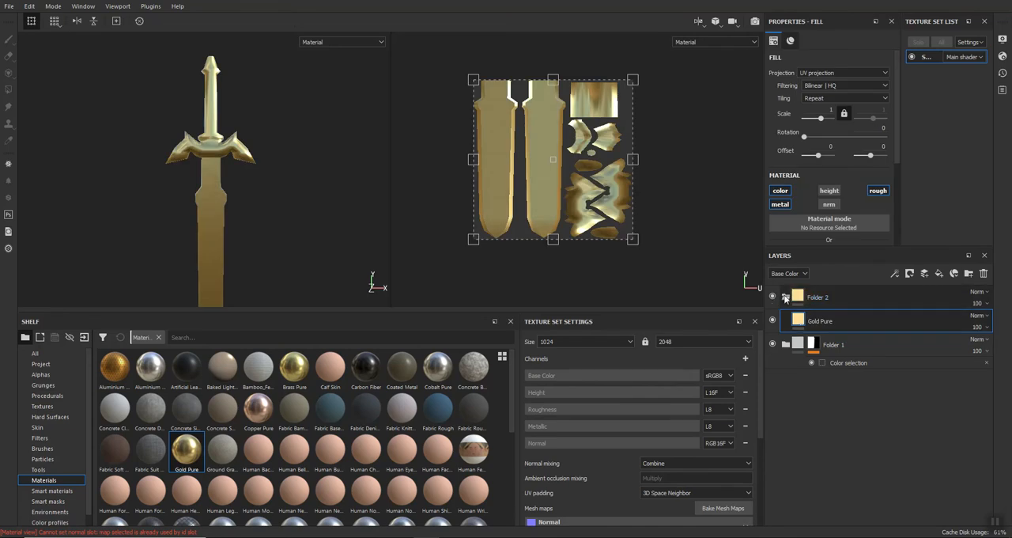
pyautogui.rightClick(848, 298)
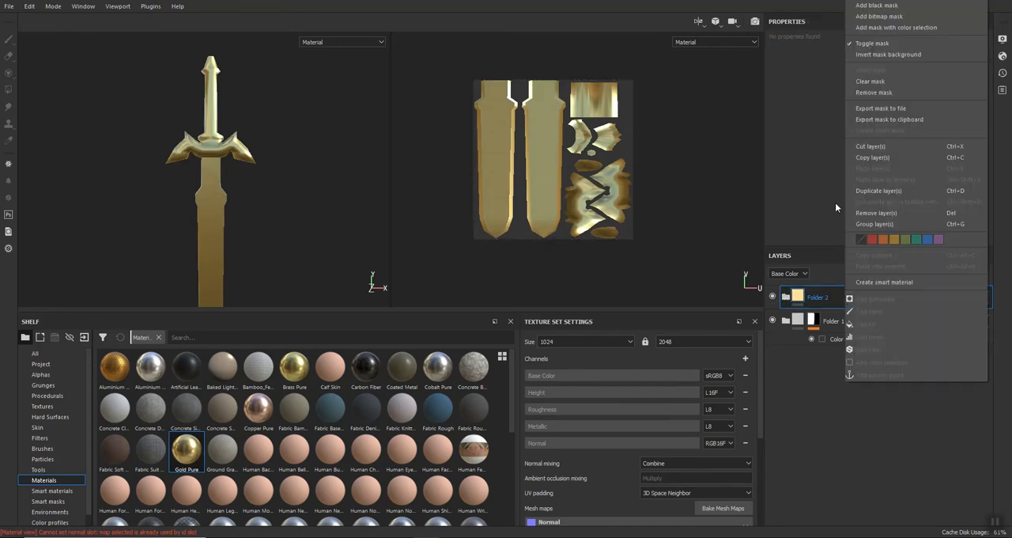
pyautogui.click(882, 28)
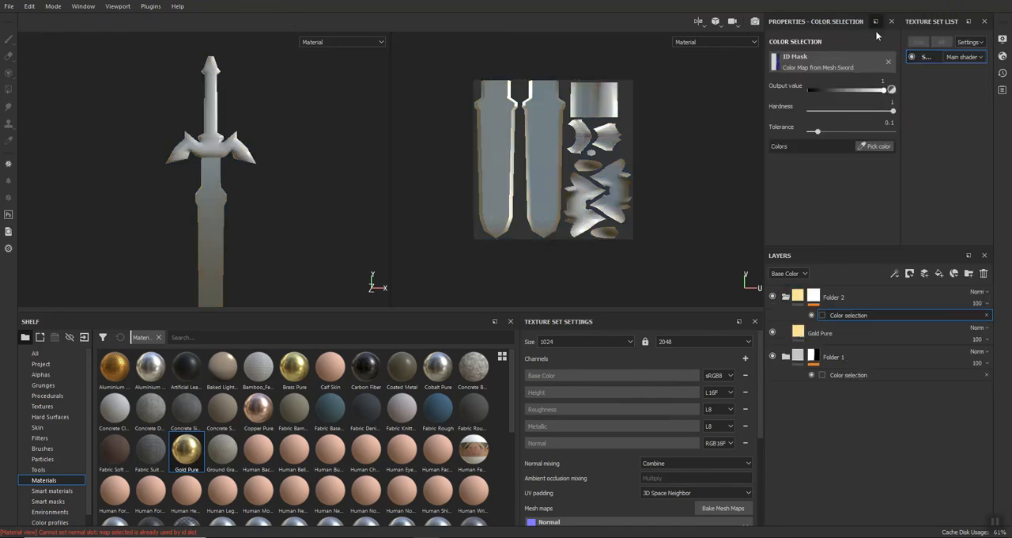
pyautogui.click(879, 147)
pyautogui.click(608, 141)
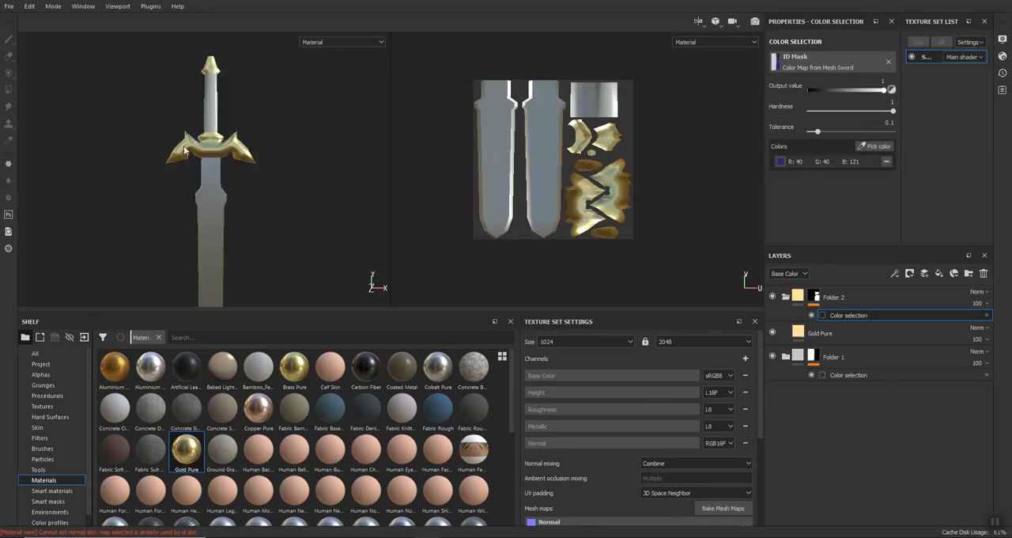
pyautogui.click(807, 296)
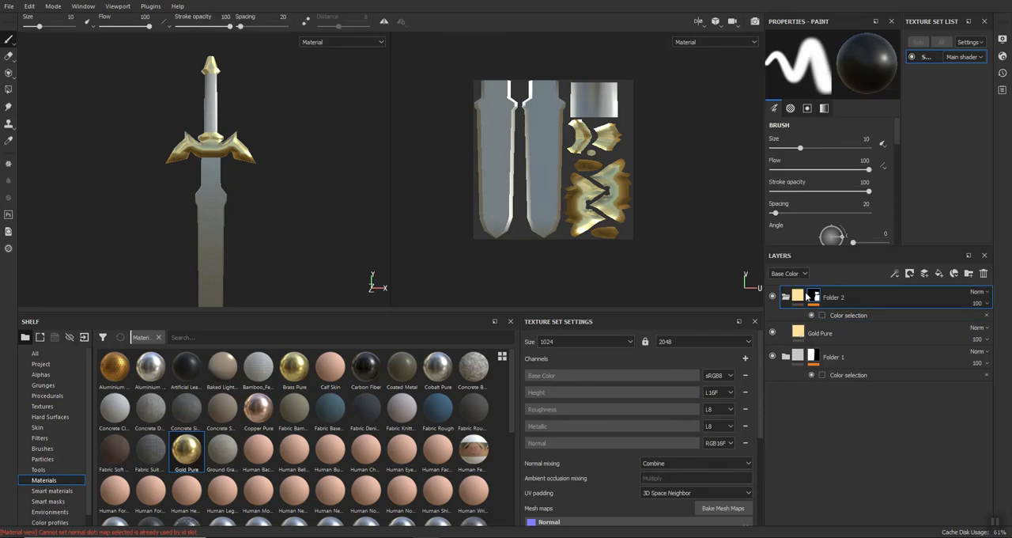
pyautogui.click(788, 297)
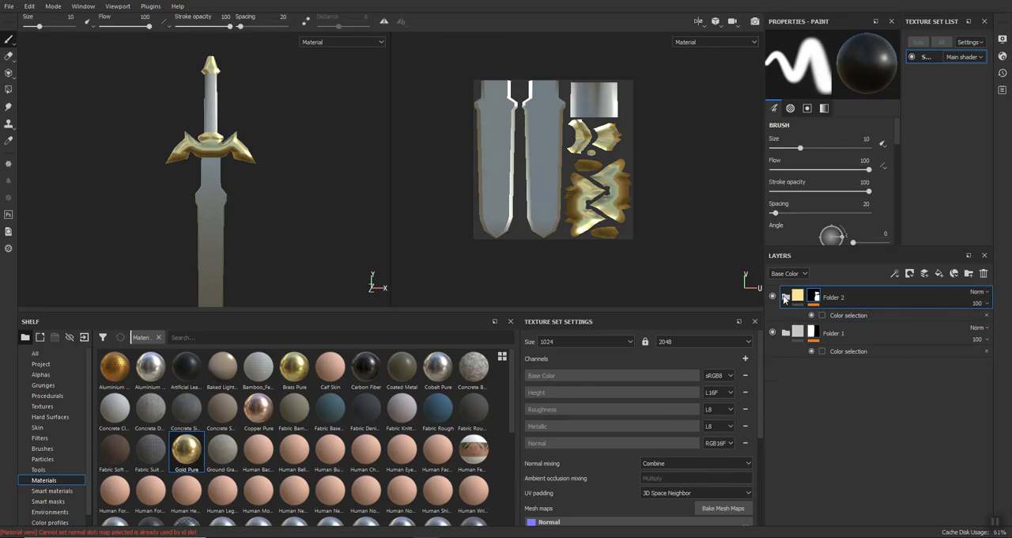
# Add a third folder above Folder 2, place the Leather bag material inside it and collapse the folder.
pyautogui.click(969, 273)
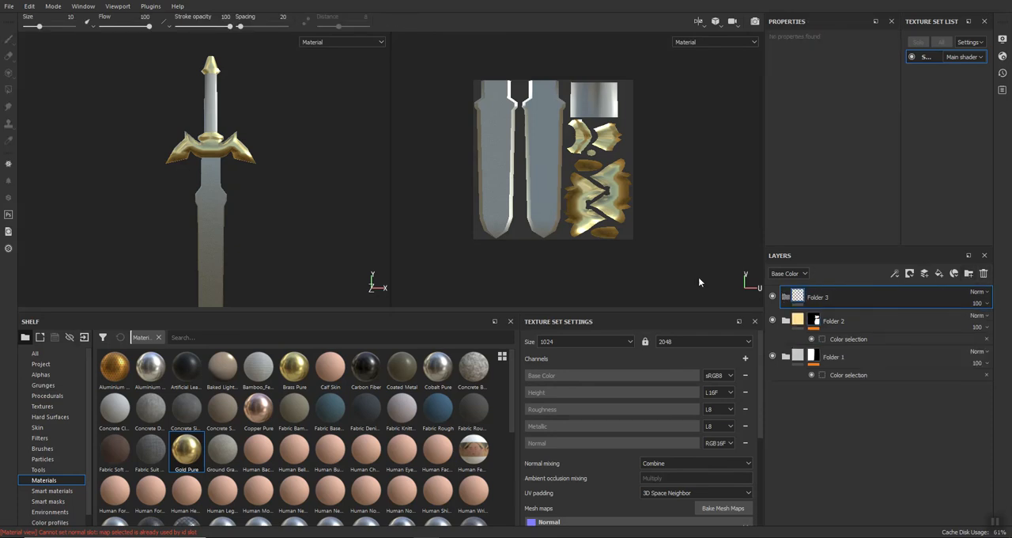
pyautogui.moveTo(511, 381); pyautogui.dragTo(504, 441)
pyautogui.scroll(-2, 186, 457)
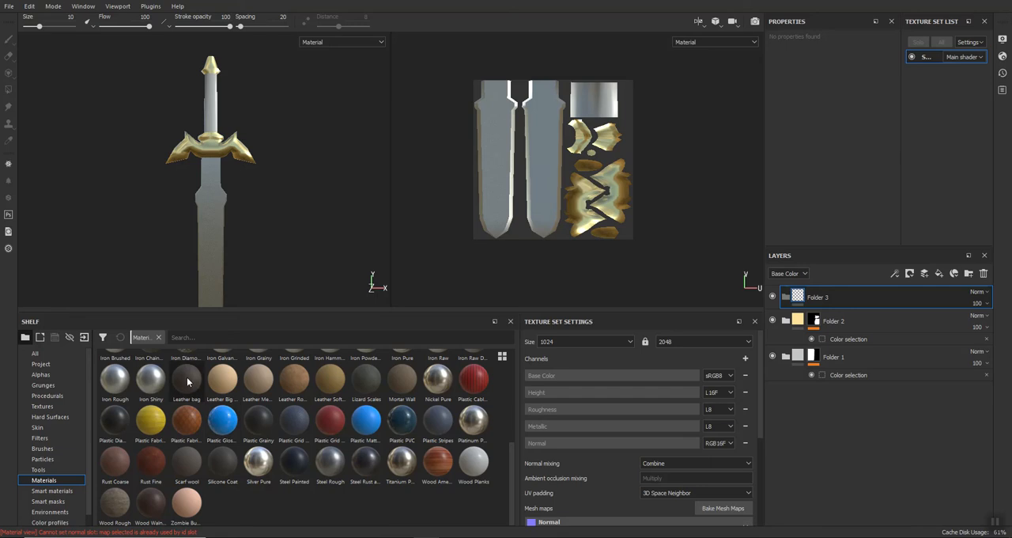
pyautogui.moveTo(187, 383); pyautogui.dragTo(846, 293)
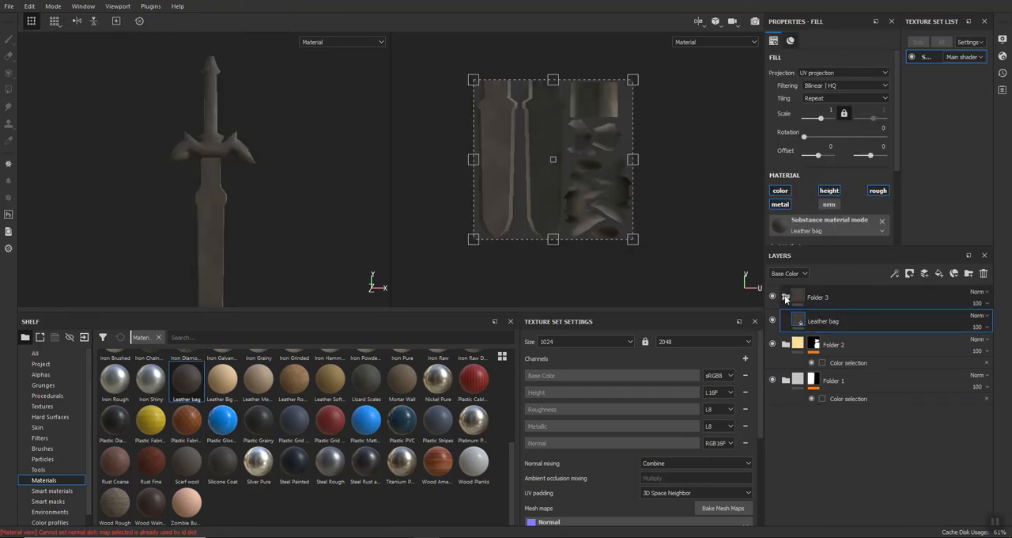
pyautogui.click(786, 298)
# Add a color selection mask to Folder 3, pick the grip's dark teal ID color (24, 49, 49) and collapse the folder.
pyautogui.rightClick(857, 297)
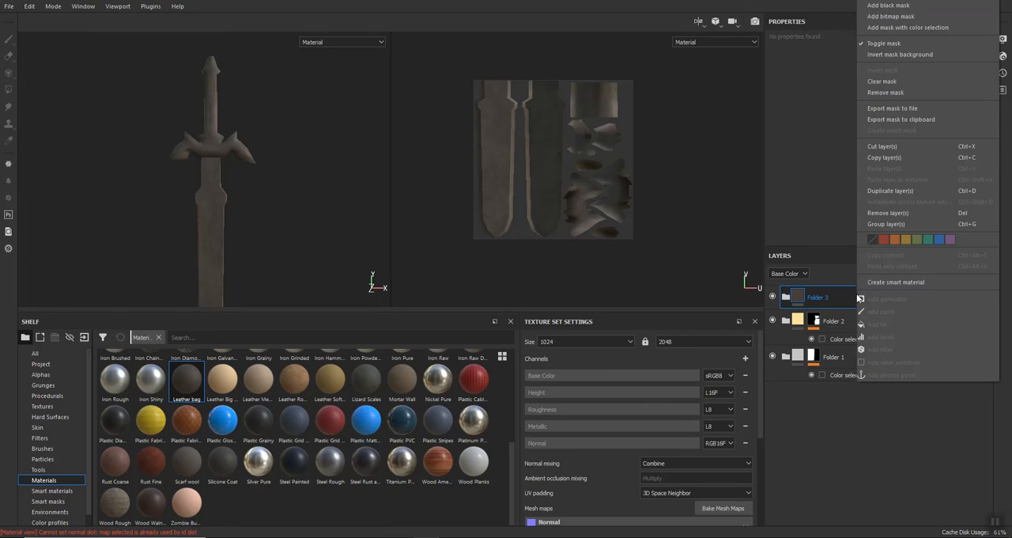
pyautogui.click(914, 28)
pyautogui.click(874, 146)
pyautogui.click(591, 101)
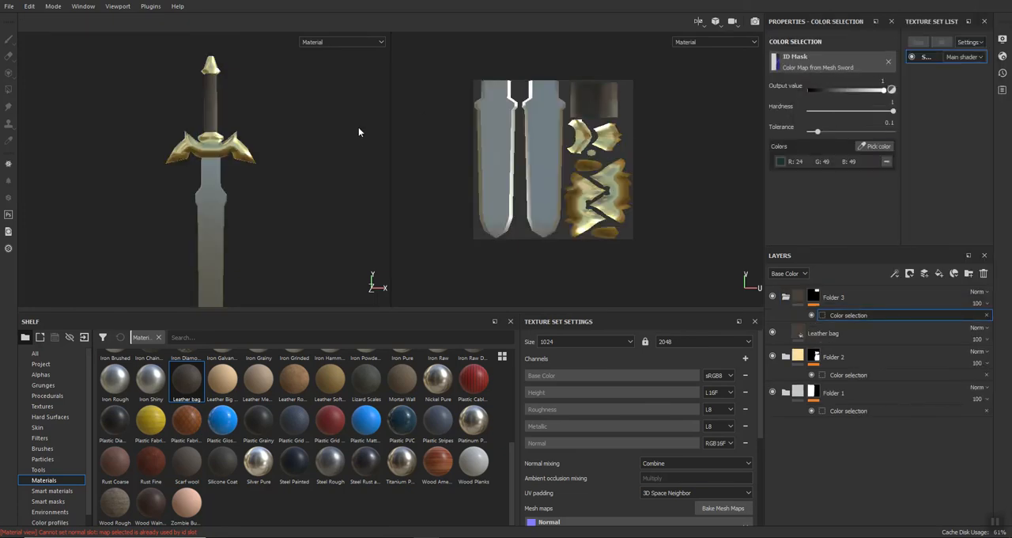
pyautogui.click(783, 299)
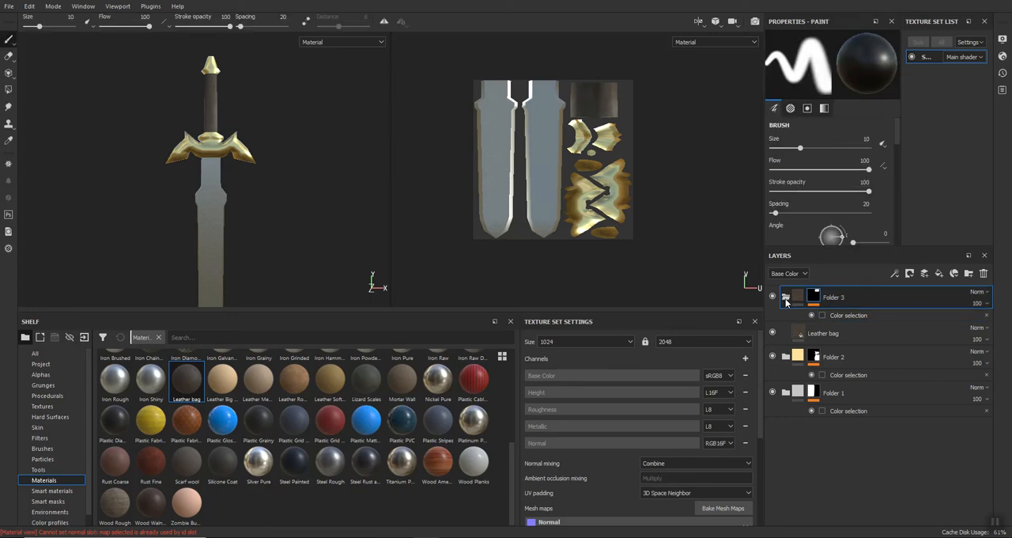
pyautogui.click(786, 300)
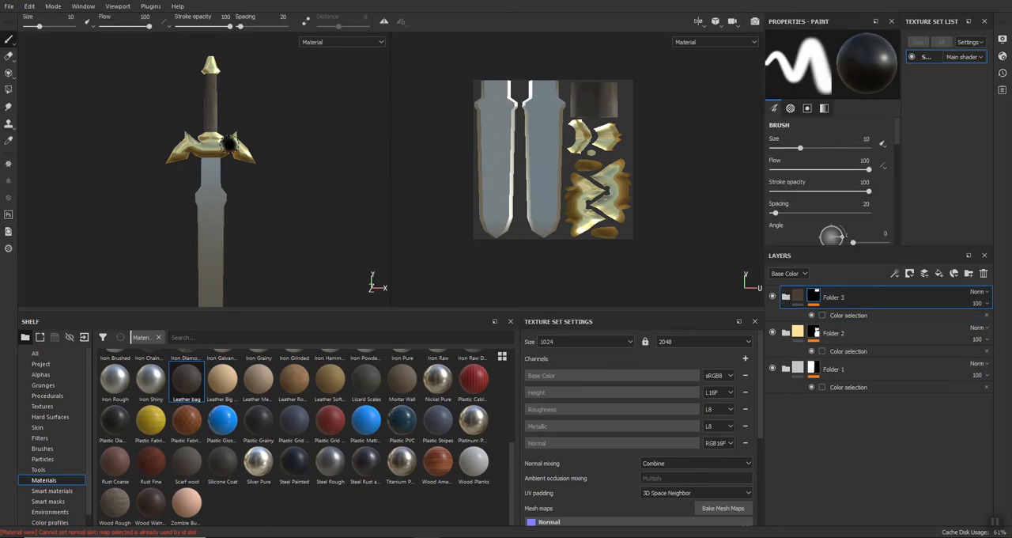
pyautogui.scroll(3, 199, 67)
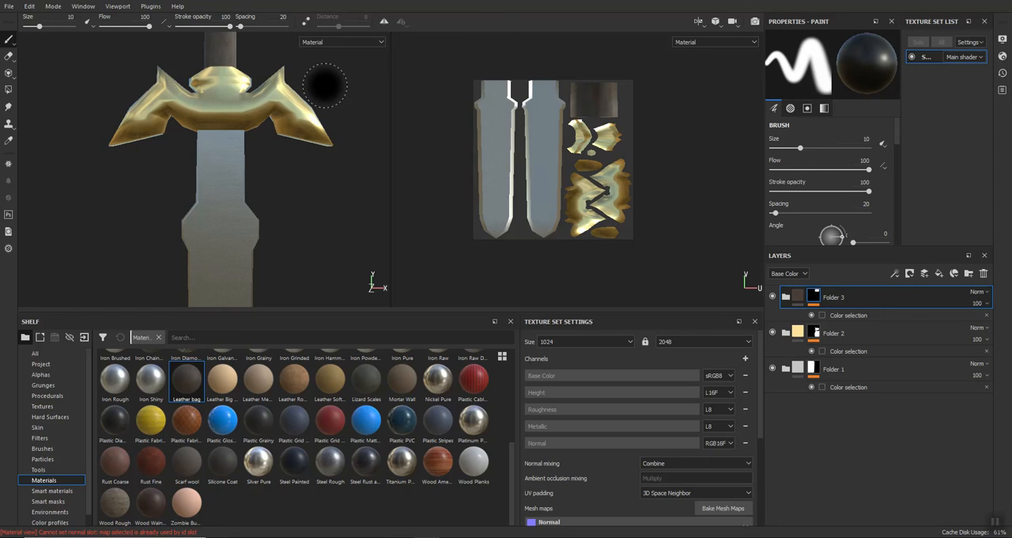
pyautogui.scroll(-3, 324, 89)
pyautogui.keyDown('alt'); pyautogui.moveTo(301, 220); pyautogui.dragTo(325, 111, button='middle'); pyautogui.keyUp('alt')
pyautogui.keyDown('alt'); pyautogui.moveTo(273, 222); pyautogui.dragTo(289, 201); pyautogui.keyUp('alt')
pyautogui.scroll(-2, 311, 270)
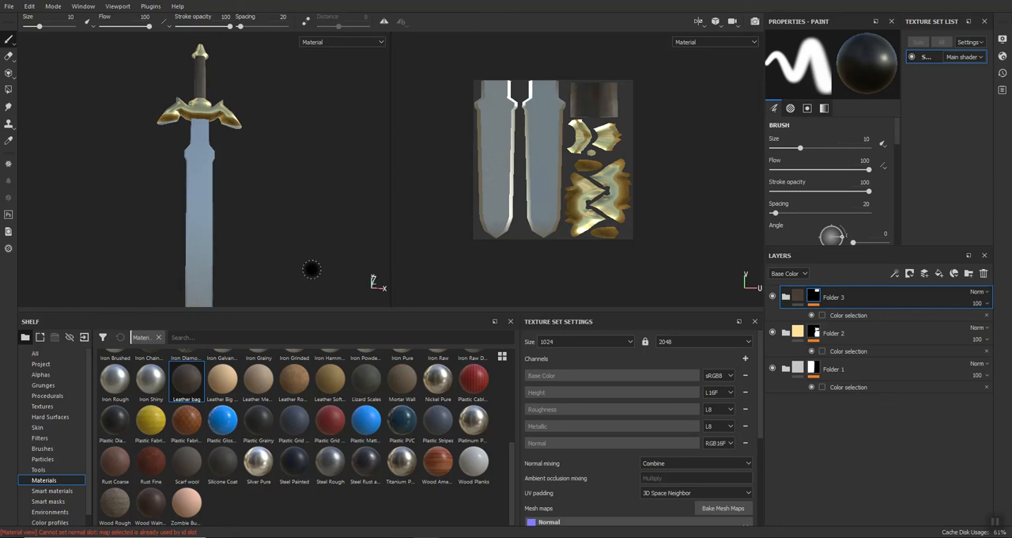
# Save the project over the existing Master_Sword file in the Lab_Master_Sword folder.
pyautogui.click(9, 7)
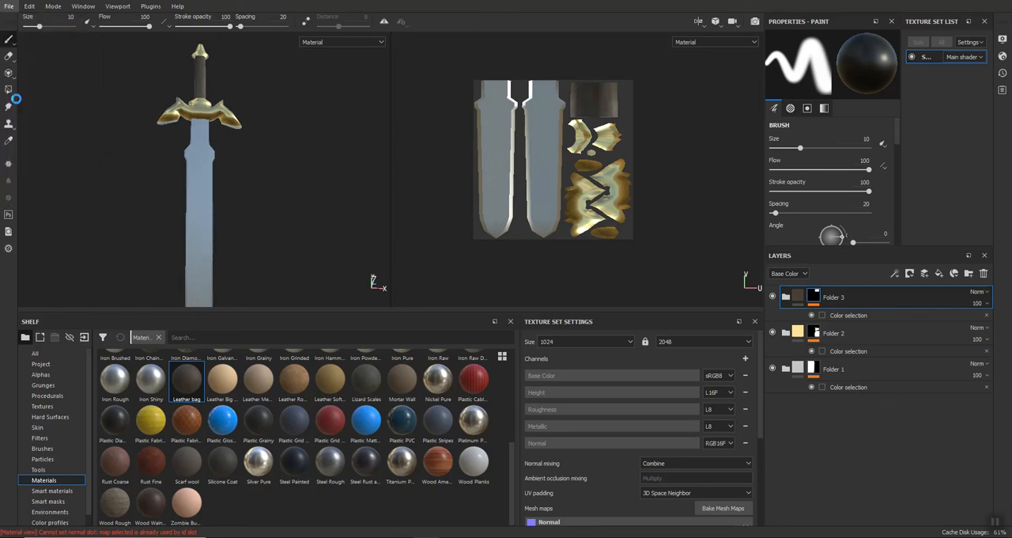
pyautogui.click(16, 99)
pyautogui.click(126, 74)
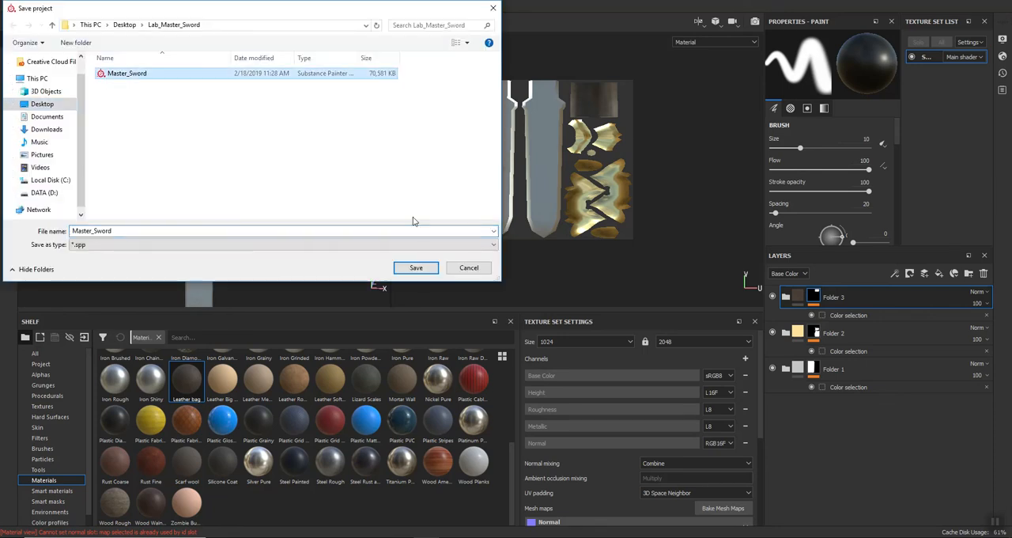
pyautogui.click(416, 268)
pyautogui.click(530, 268)
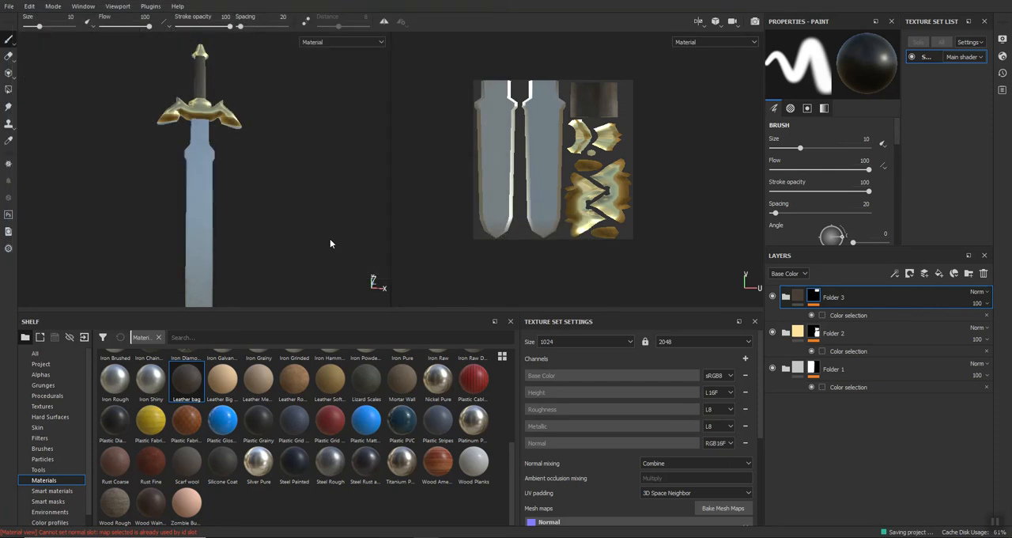
# Export the Sword texture set as 8-bit PNGs to the desktop's Lab_Master_Sword folder using the Unity 5 (Standard Metallic) configuration.
pyautogui.click(8, 6)
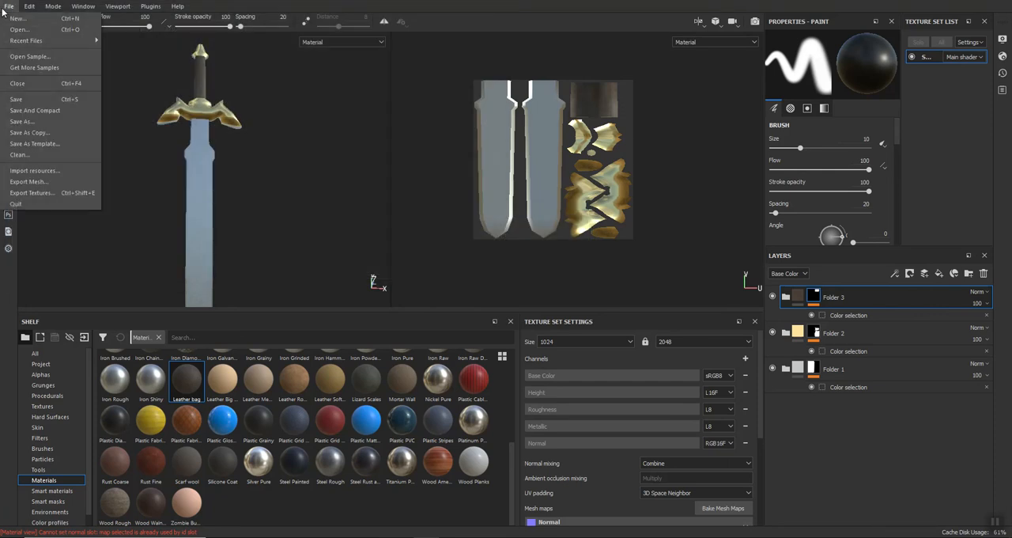
pyautogui.click(22, 194)
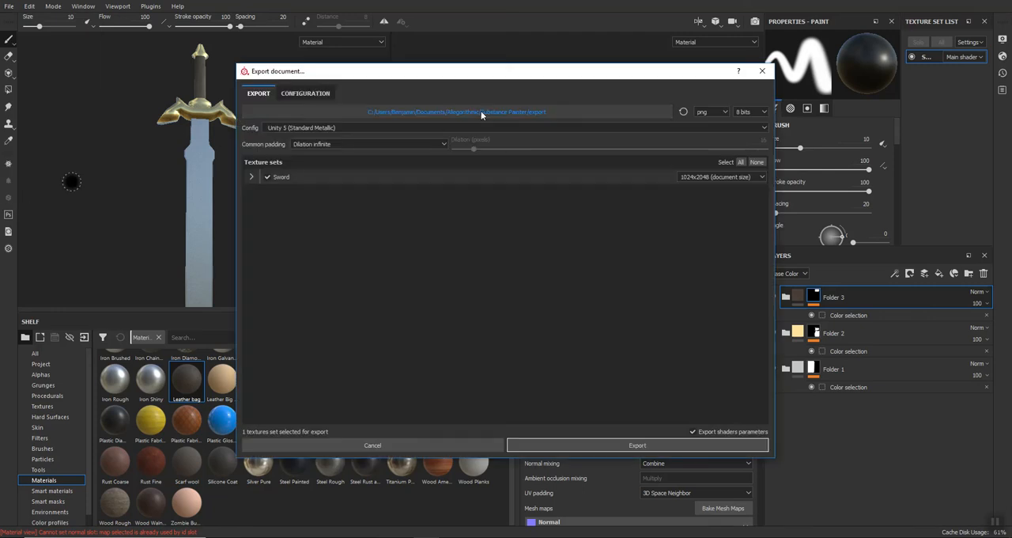
pyautogui.click(481, 112)
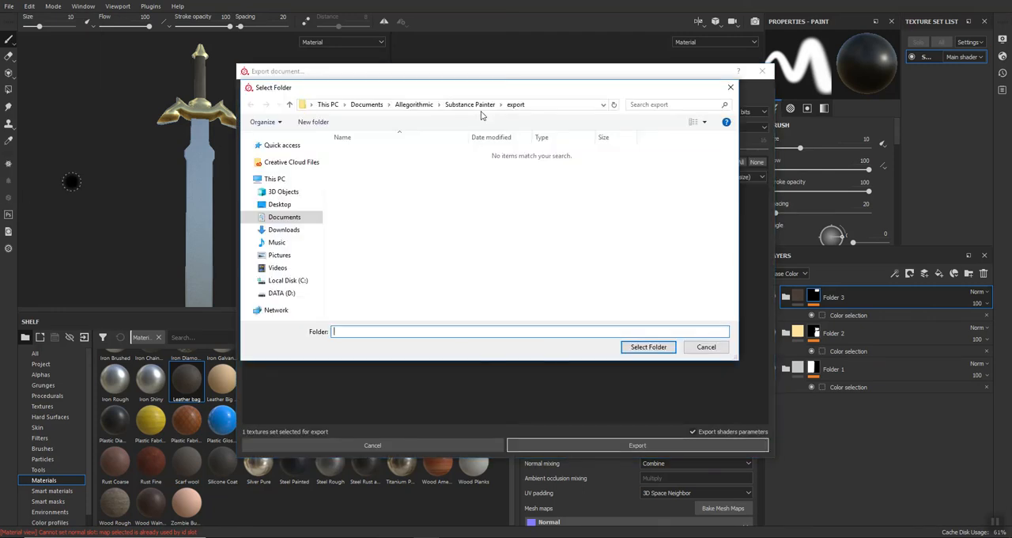
pyautogui.hotkey('ctrl', 'v')
pyautogui.press('Return')
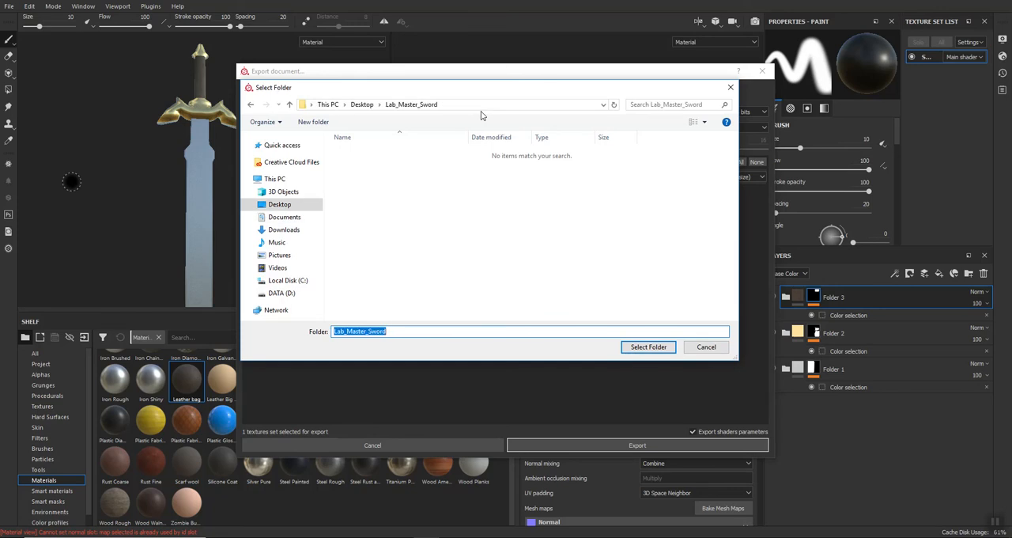
pyautogui.click(650, 348)
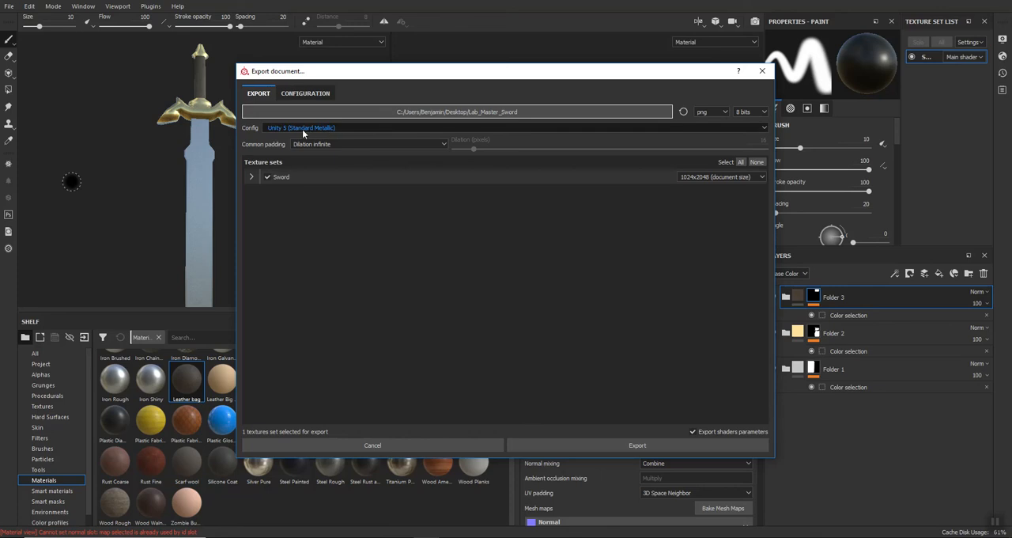
pyautogui.click(637, 446)
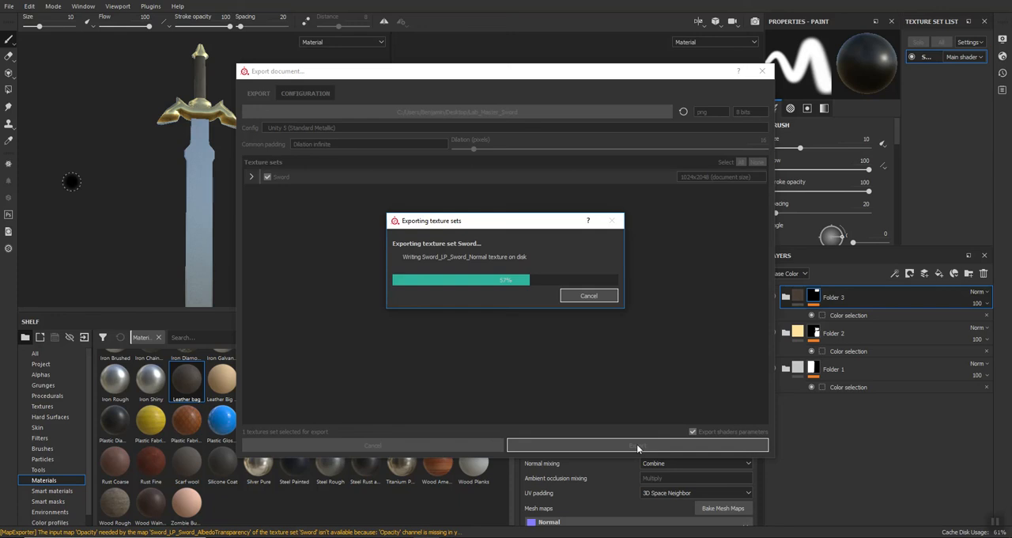
pyautogui.click(529, 275)
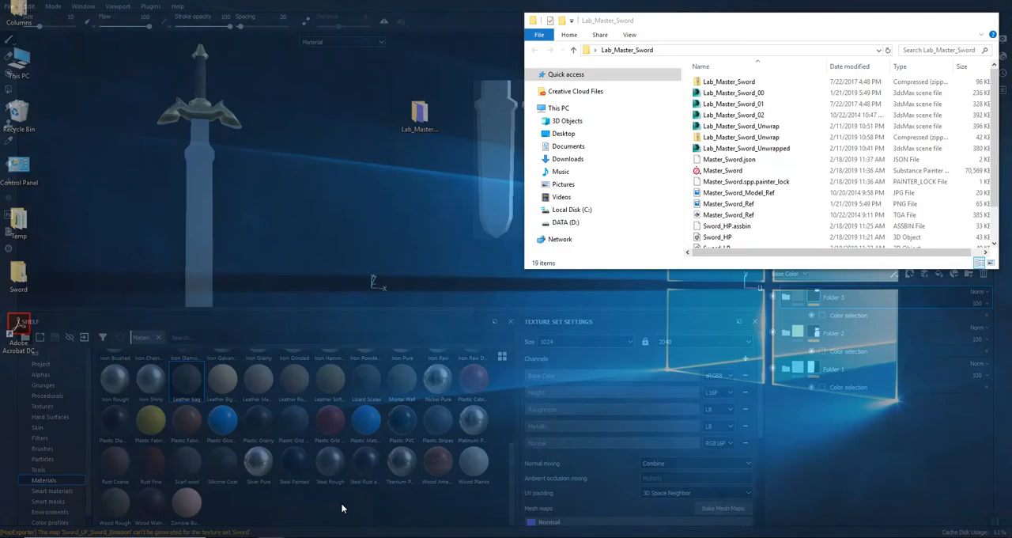
# Switch to the Lab_Master_Sword folder in File Explorer, check the exported sword textures and select the AlbedoTransparency file.
pyautogui.click(340, 502)
pyautogui.click(779, 103)
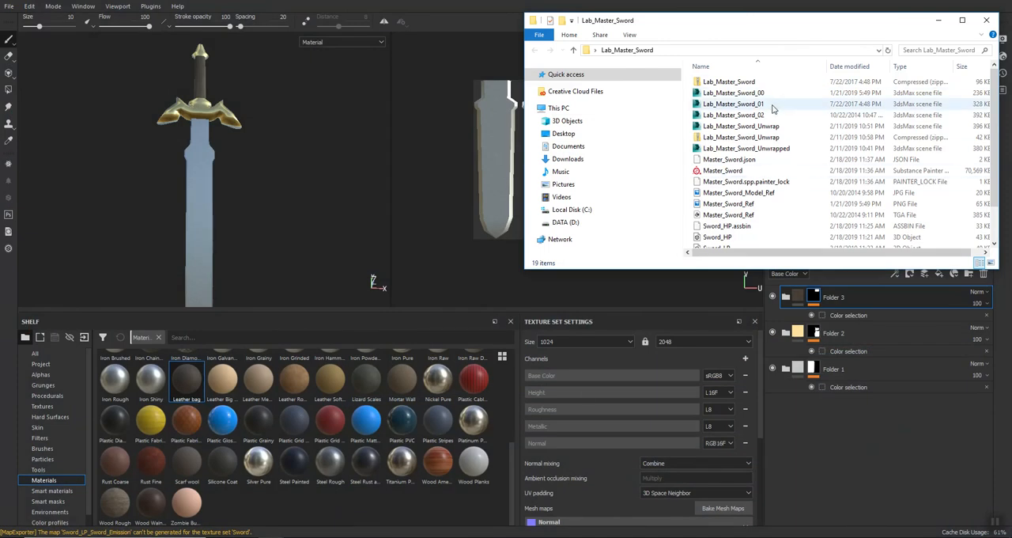
pyautogui.scroll(-1, 756, 180)
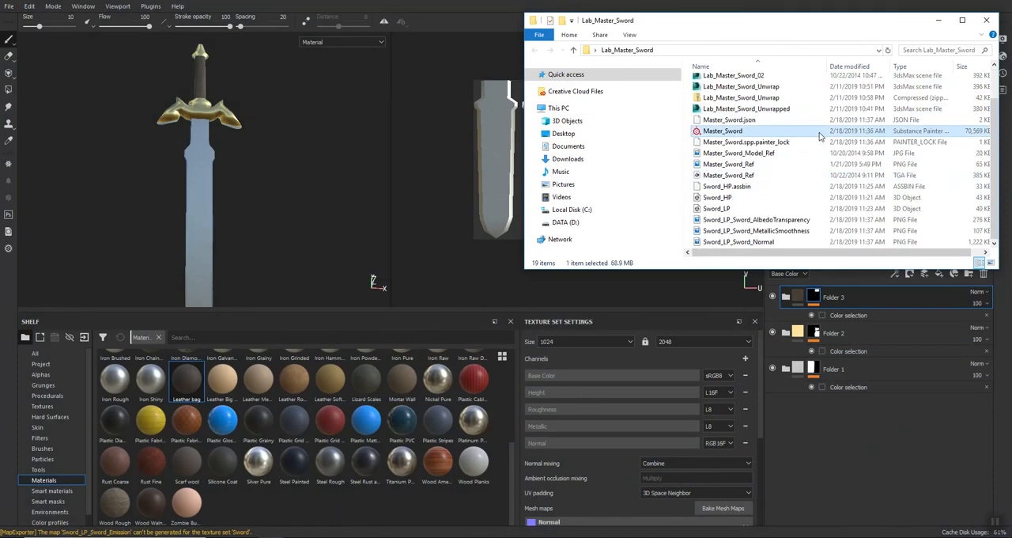
pyautogui.click(745, 220)
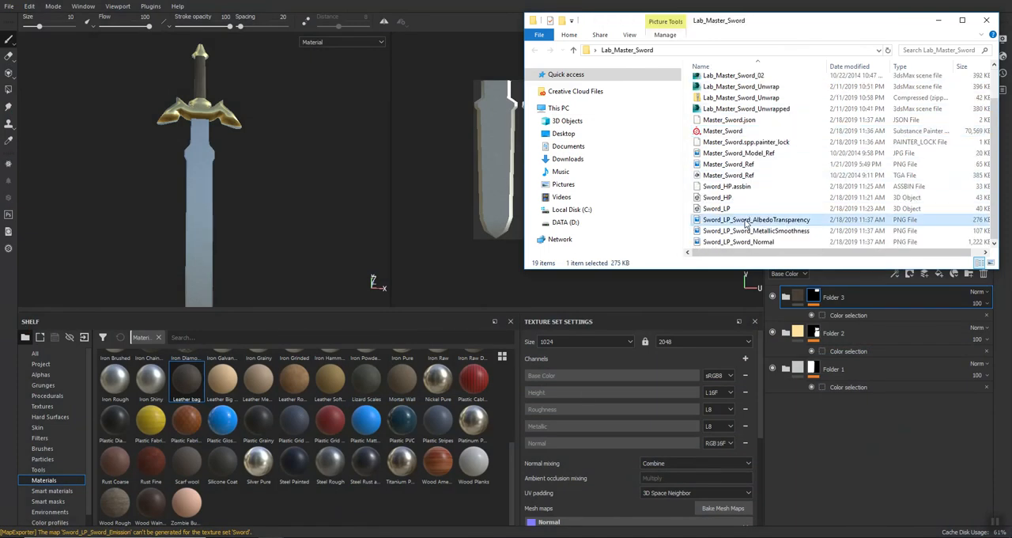